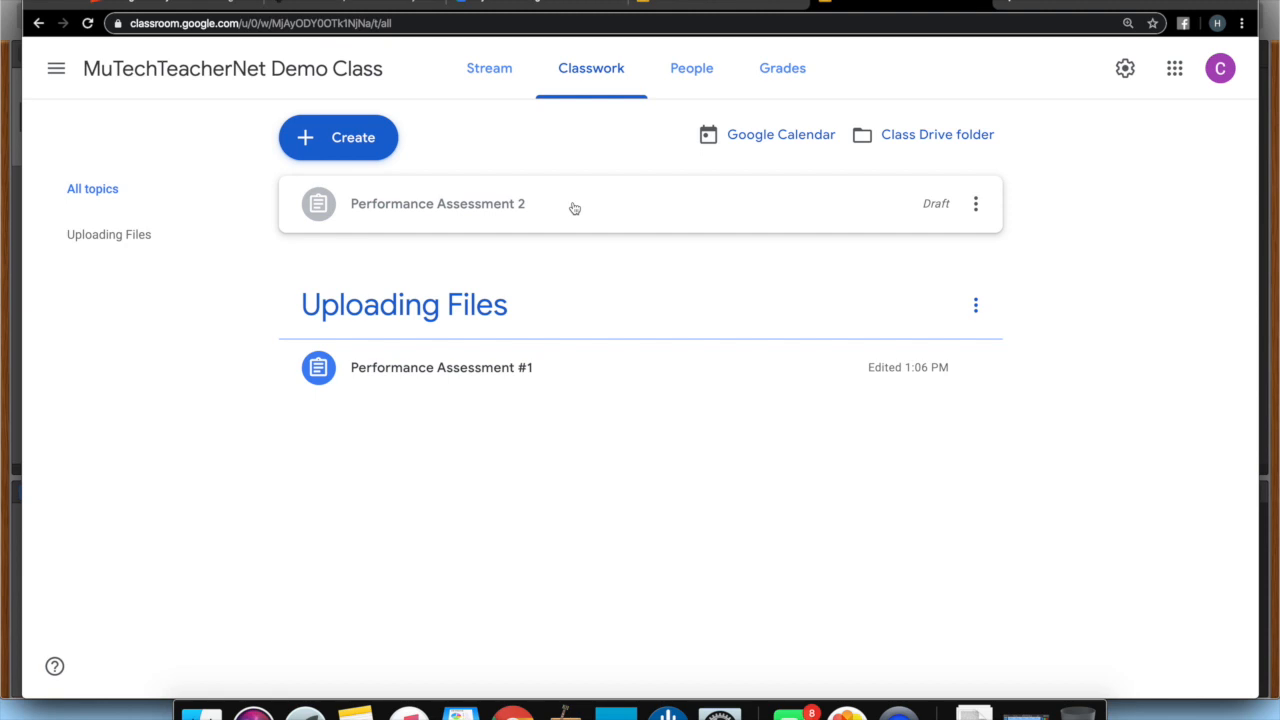
Open the Performance Assessment #1 assignment and show its instructions in the teacher view.
left_click(443, 370)
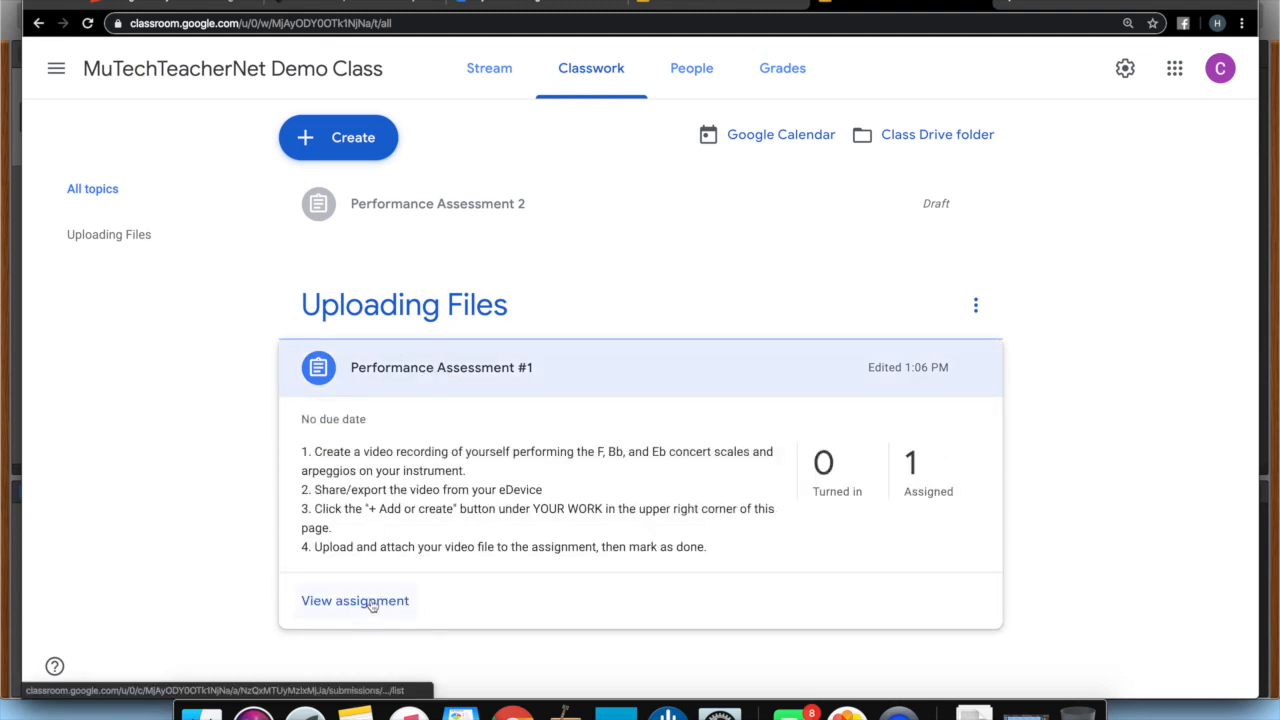
left_click(370, 603)
left_click(570, 70)
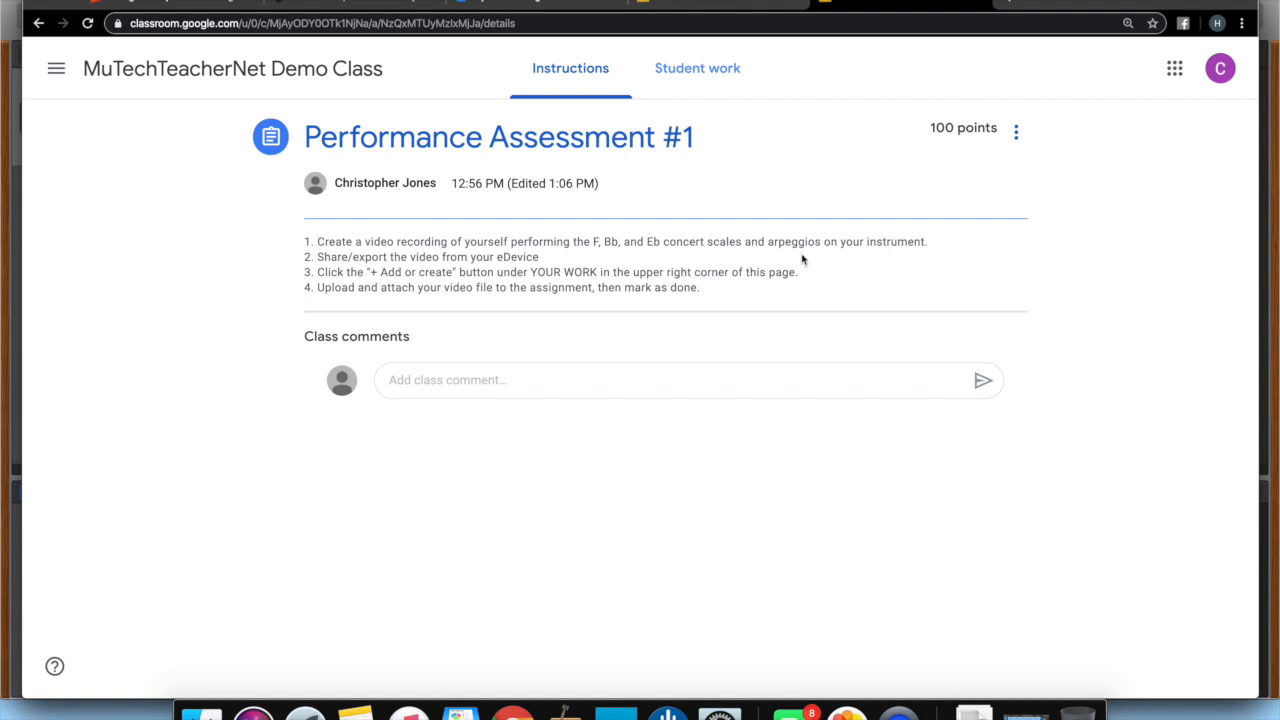
Switch to the student account and open the Performance Assessment #1 assignment in MuTechTeacherNet Demo Class.
left_click(1220, 68)
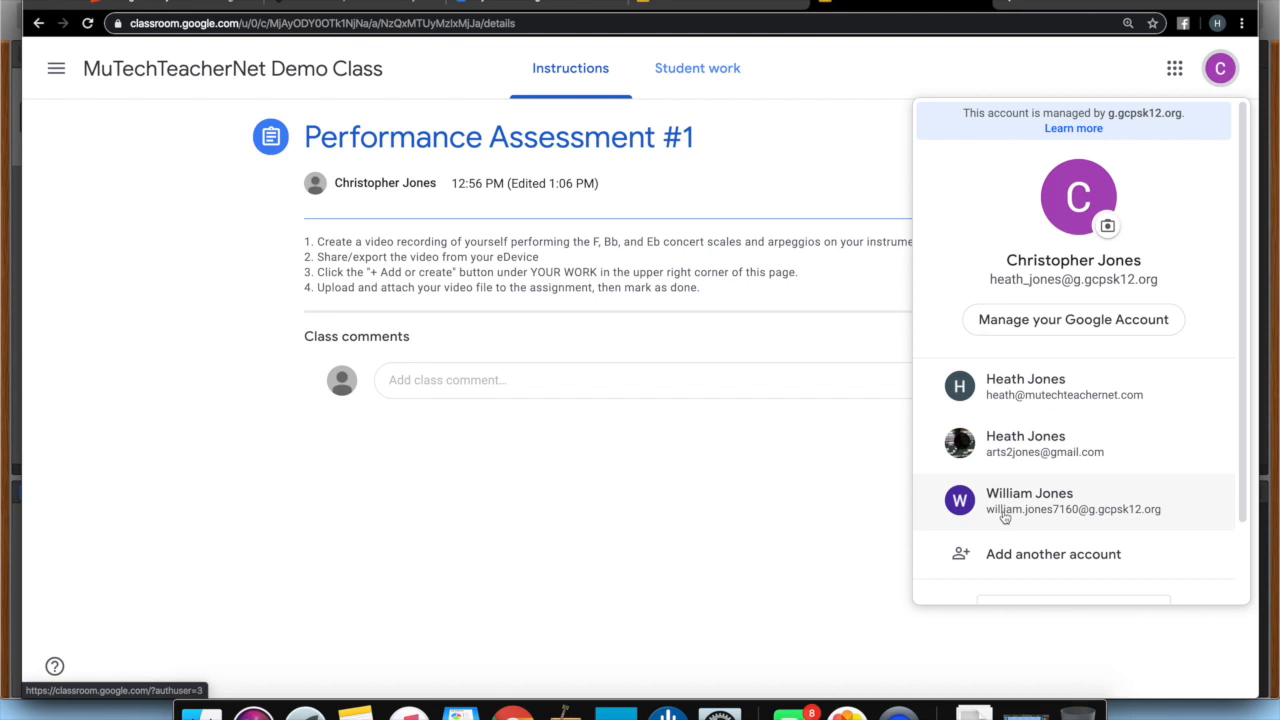
left_click(1003, 511)
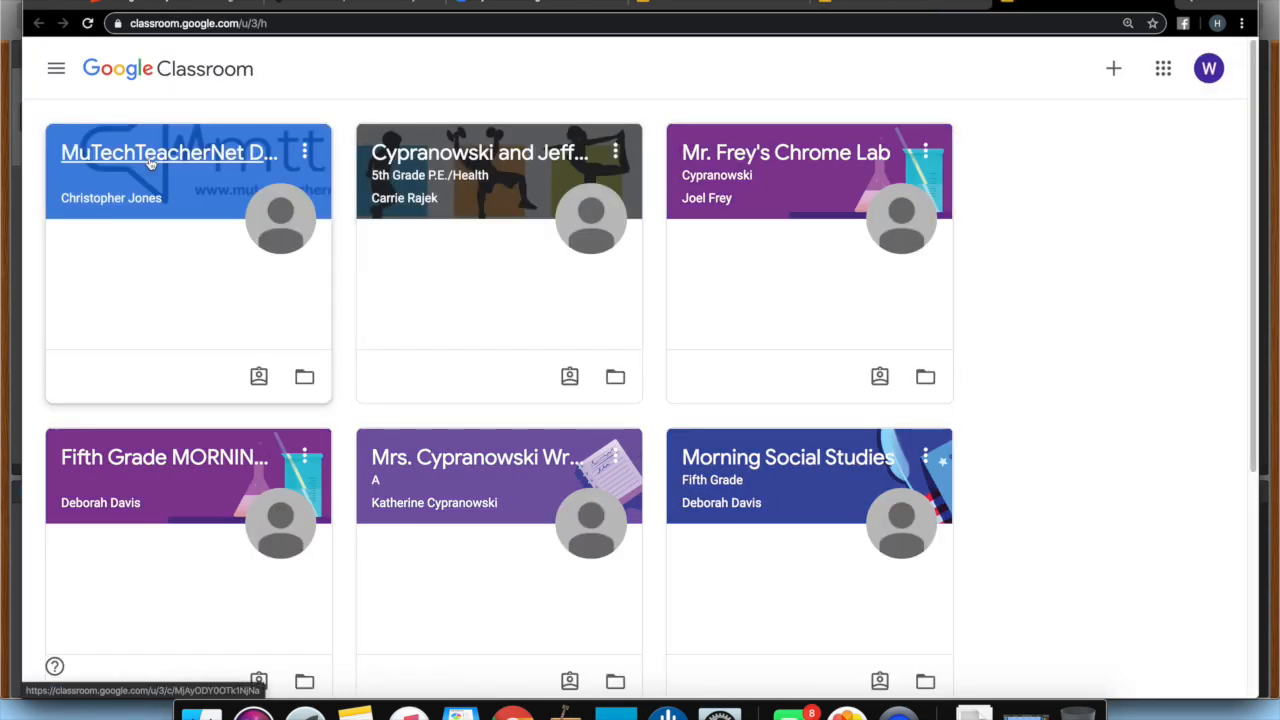
left_click(150, 160)
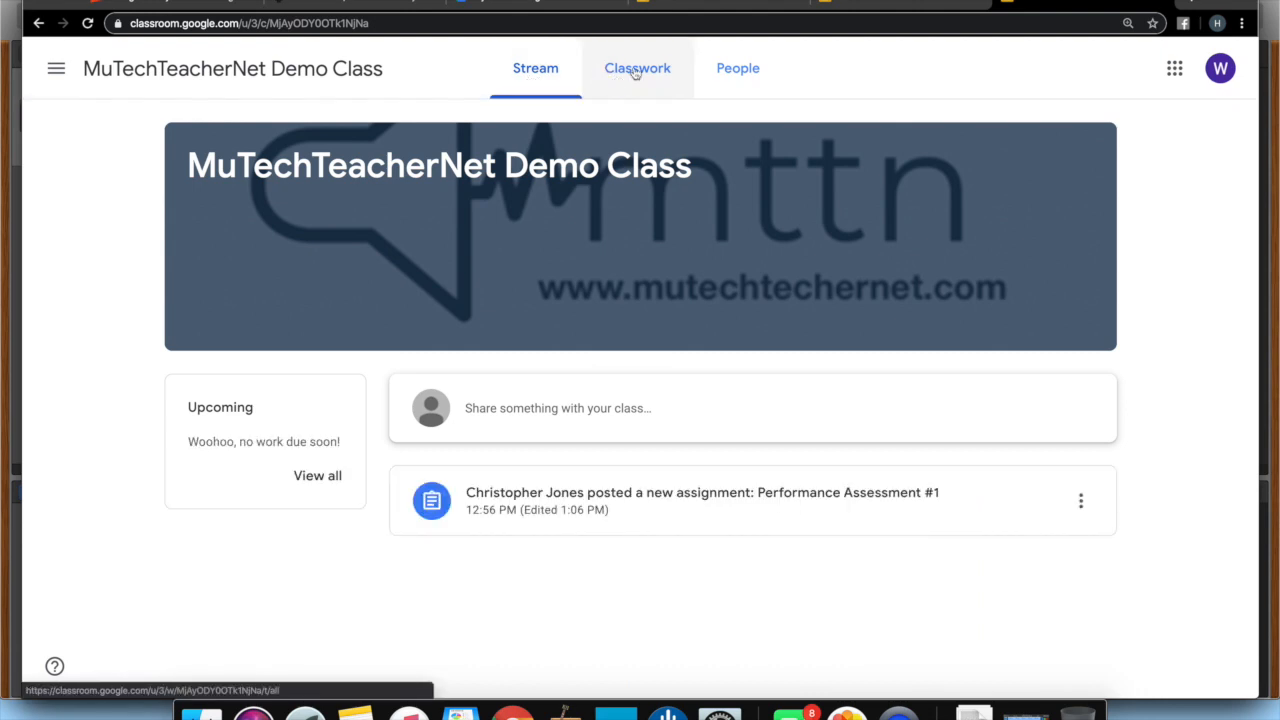
left_click(634, 73)
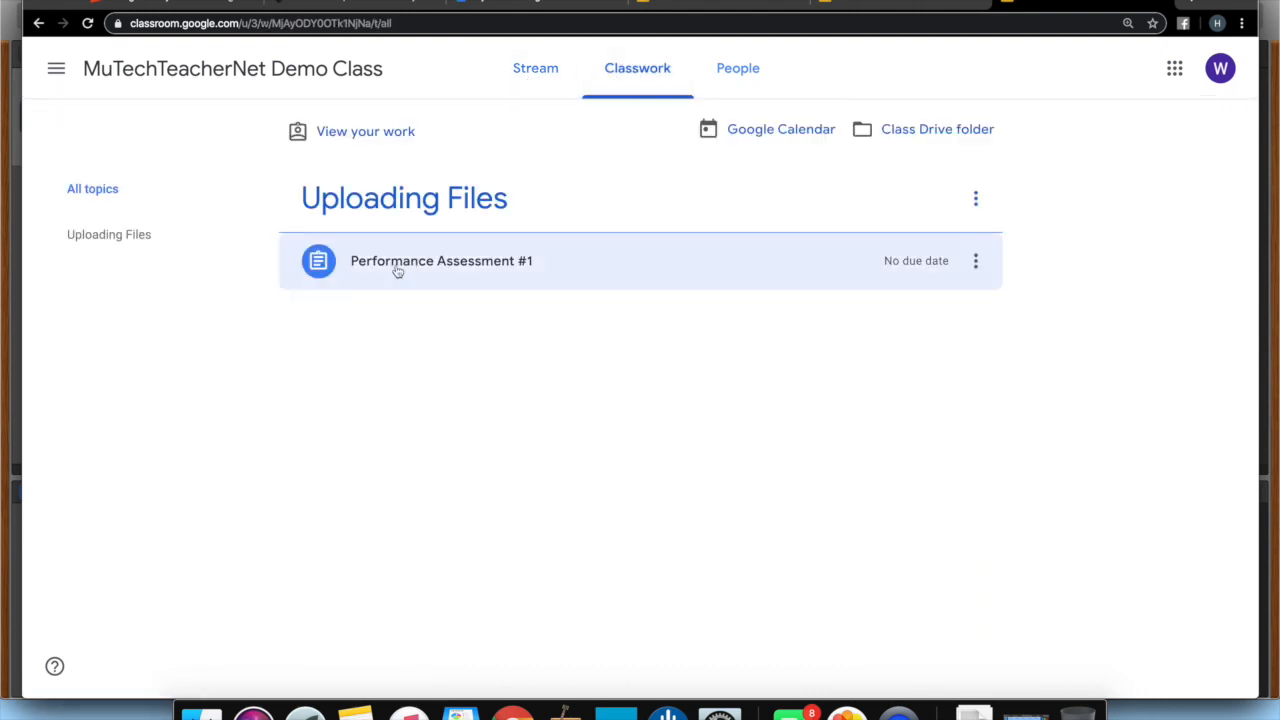
left_click(397, 271)
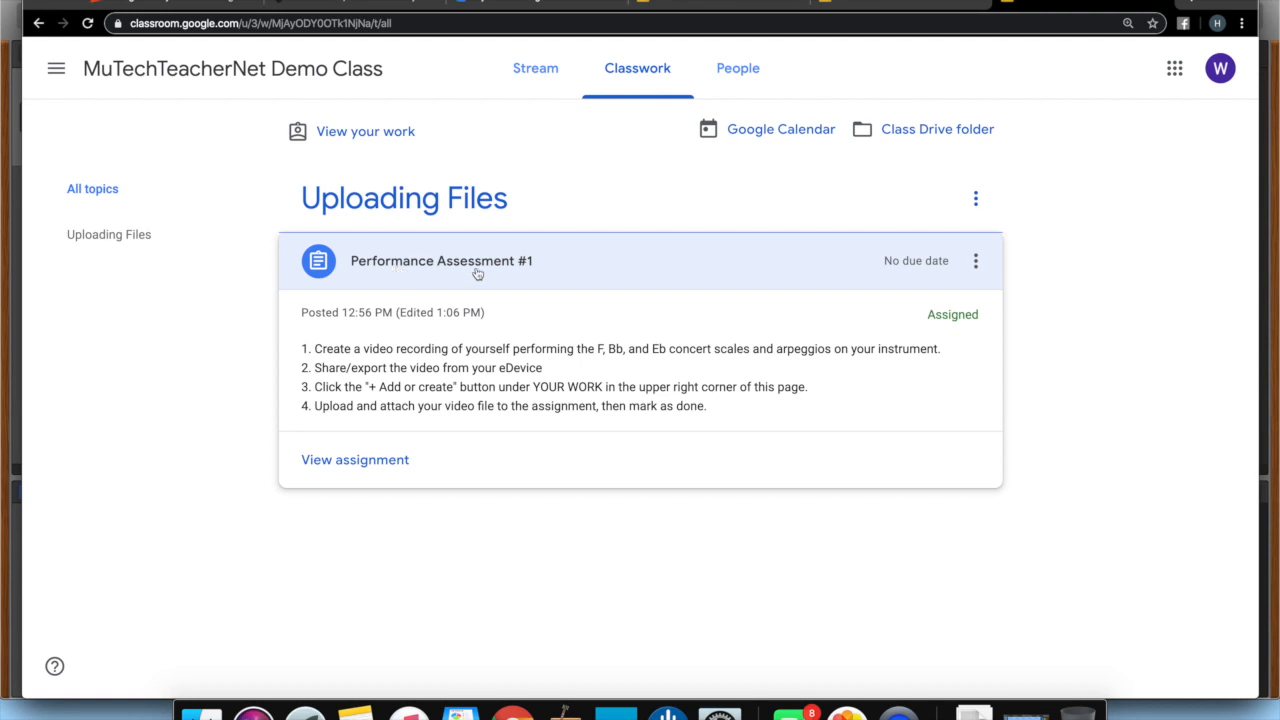
left_click(340, 466)
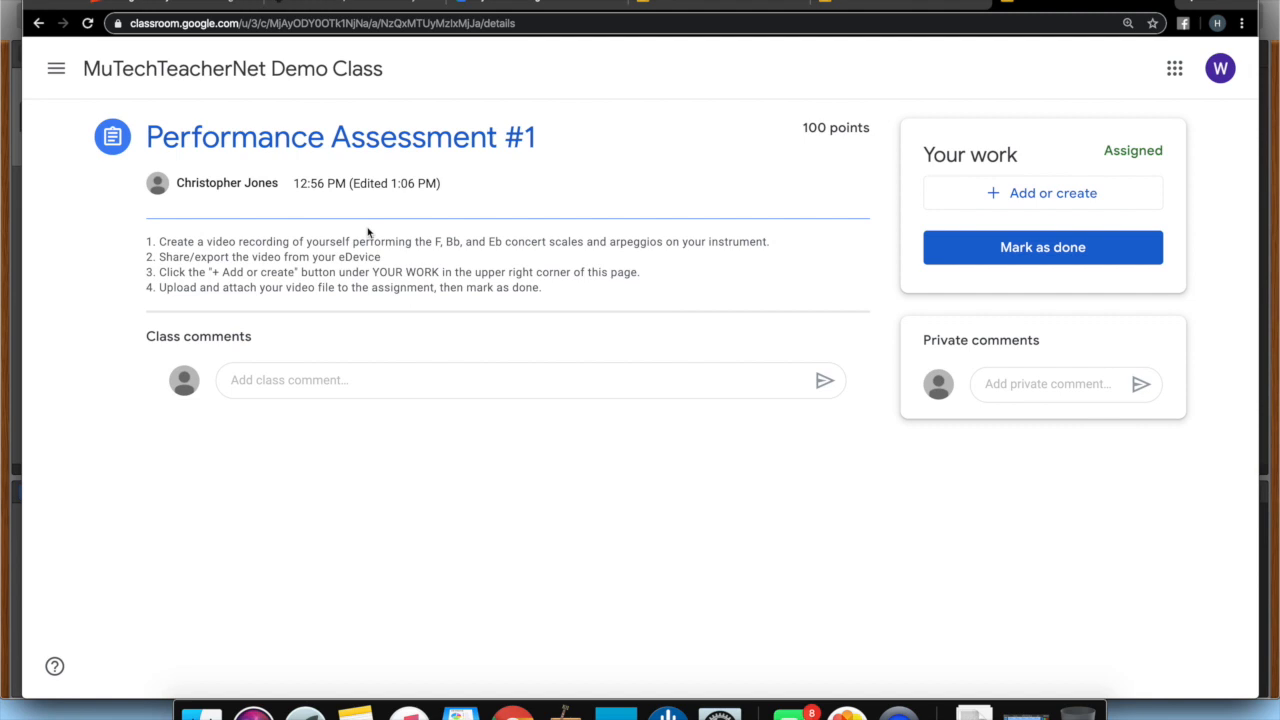
Examine the options for attaching work and the file upload dialog, and close it without adding a file.
left_click(1036, 199)
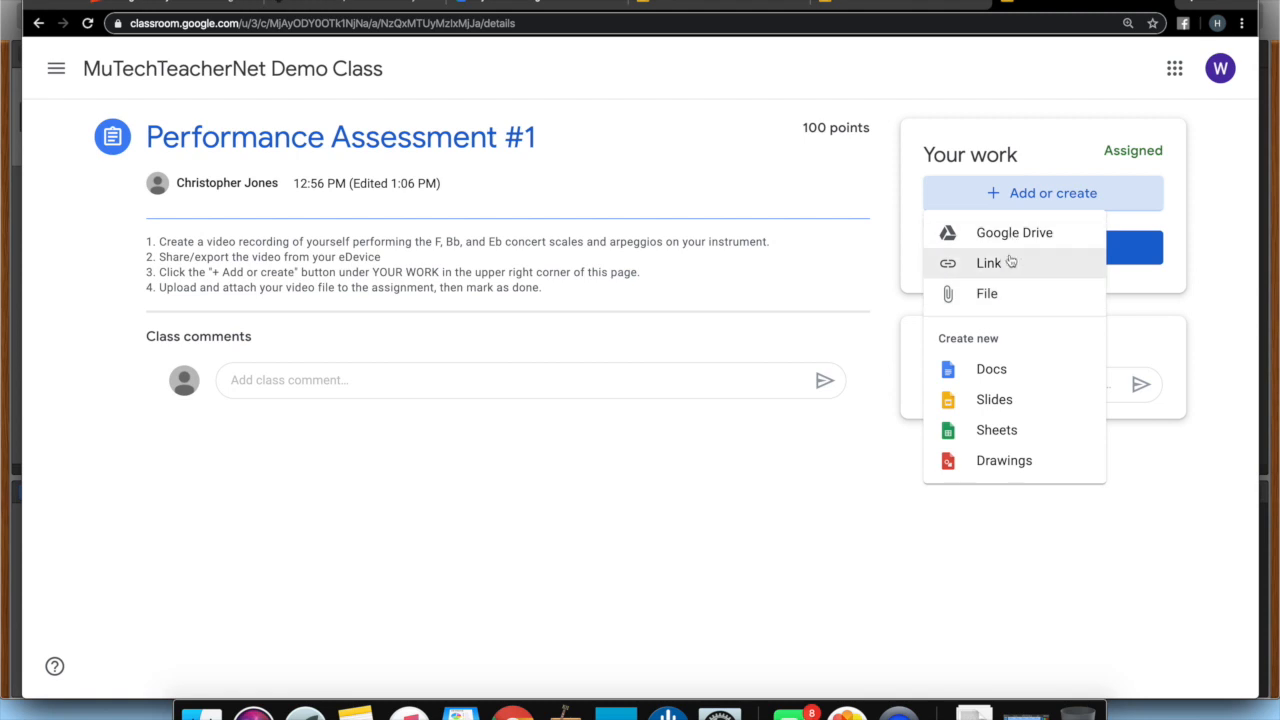
left_click(1007, 303)
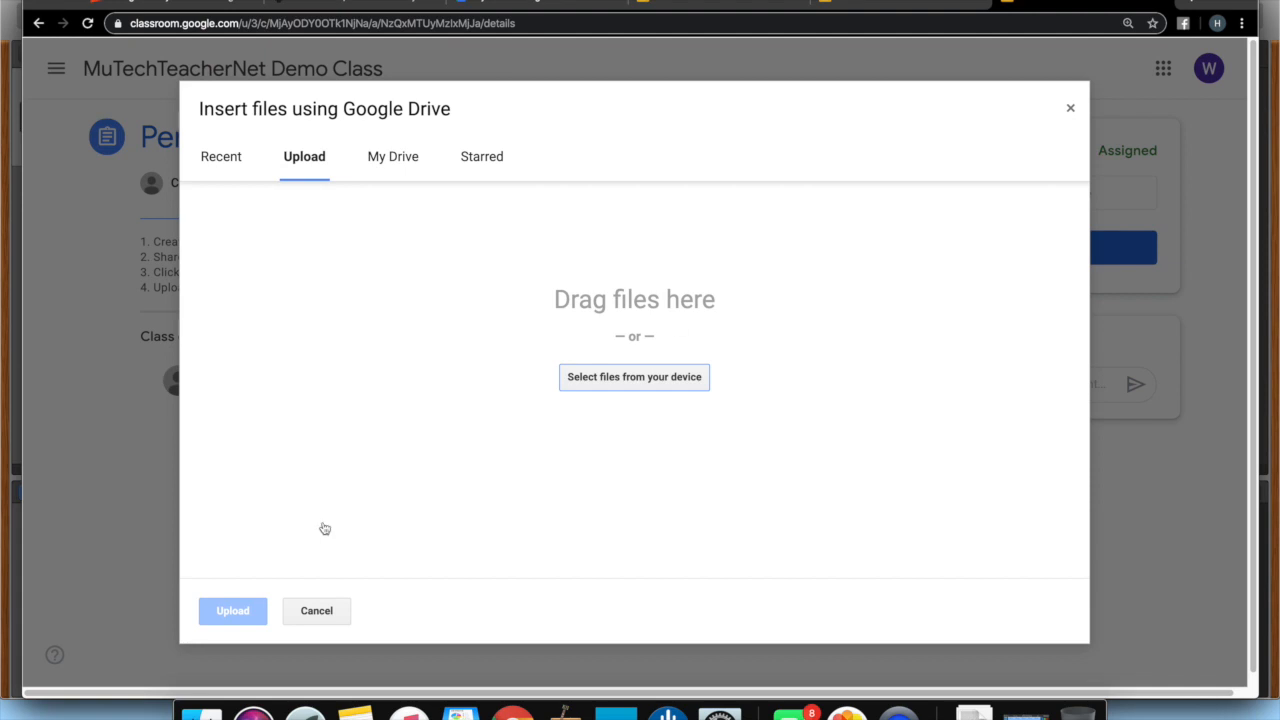
left_click(1068, 110)
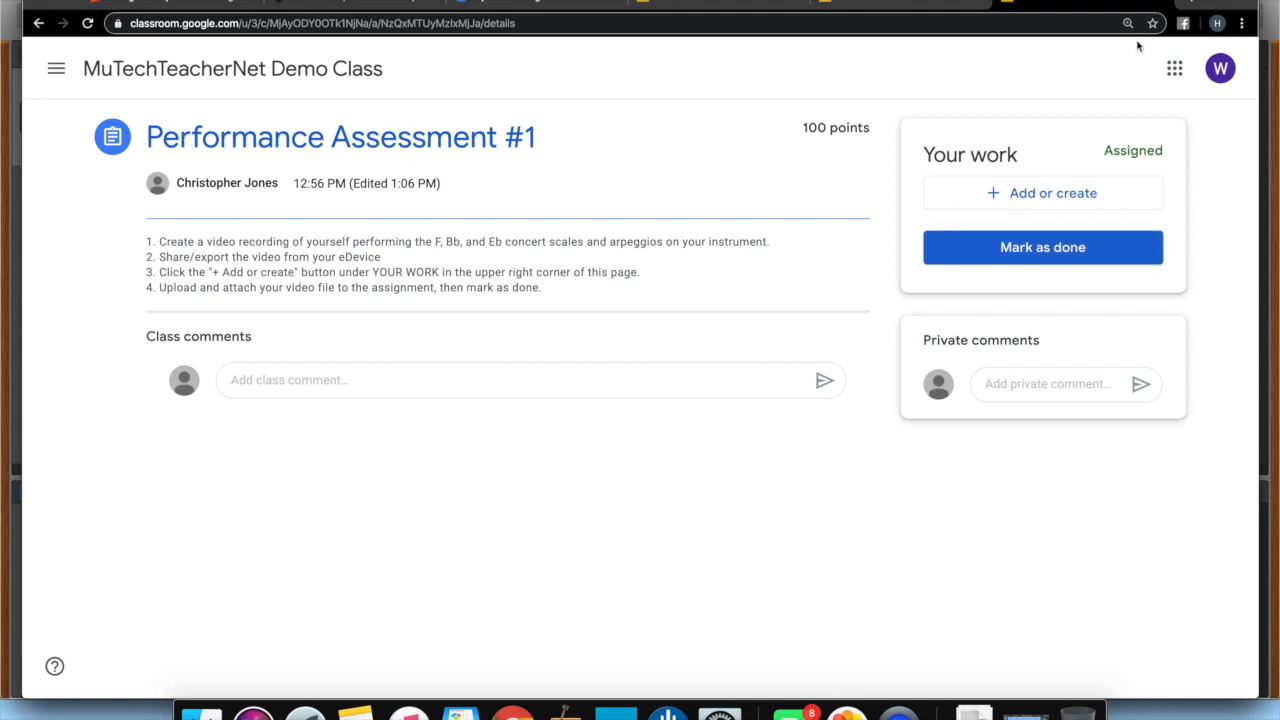
Return to the teacher view and examine the student submissions for Performance Assessment #1.
left_click(920, 6)
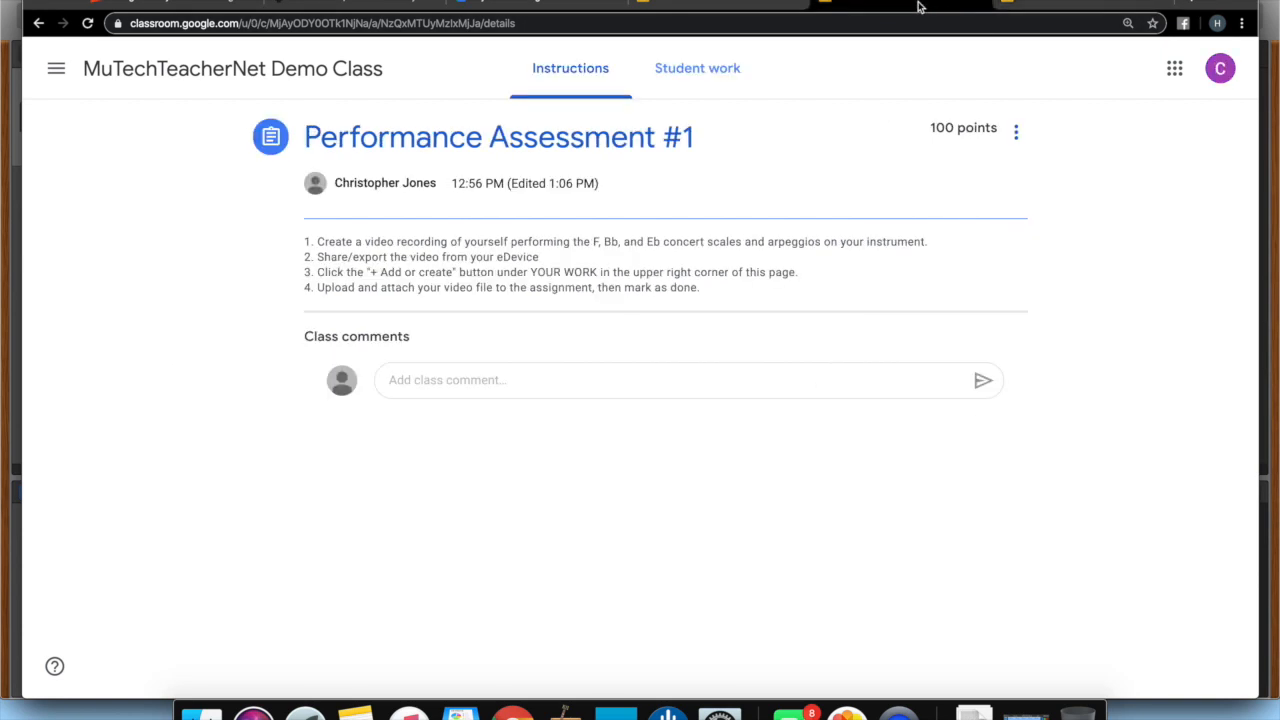
left_click(687, 80)
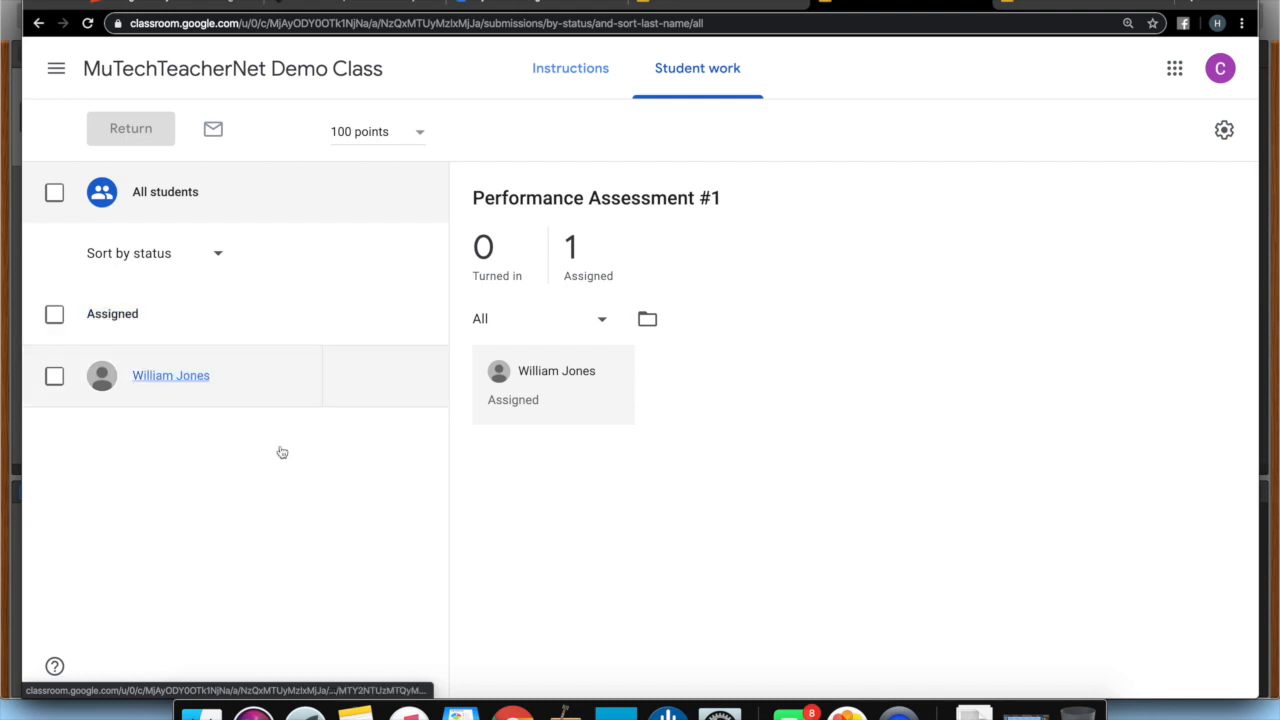
scroll(278, 603, "down", 1)
scroll(278, 603, "up", 1)
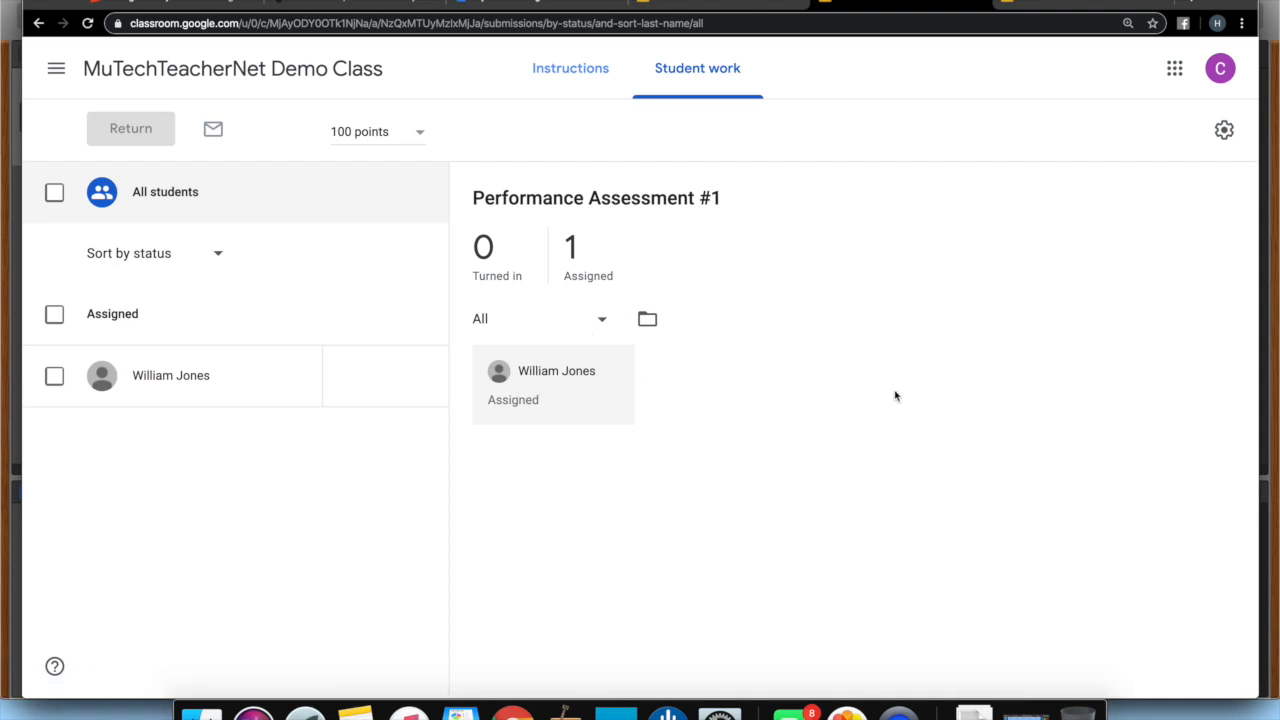
scroll(871, 436, "up", 1)
left_click(717, 5)
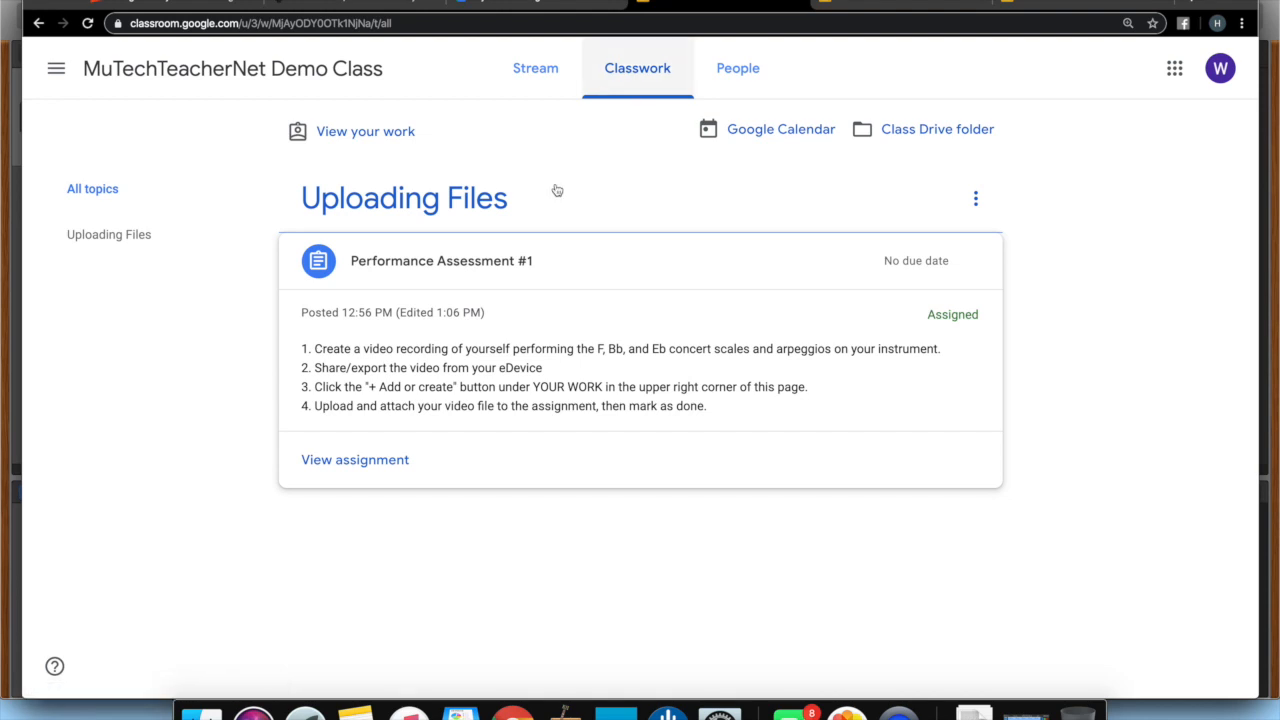
left_click(1074, 3)
left_click(932, 3)
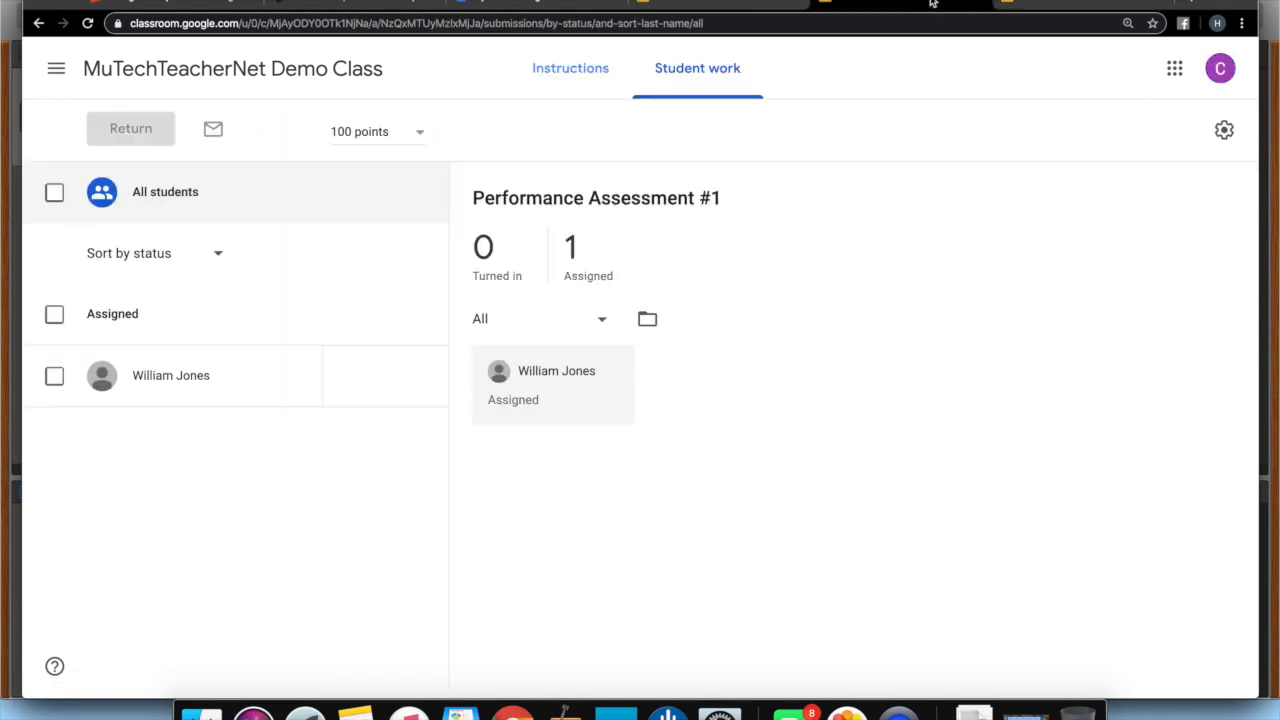
Open the Performance Assessment 2 draft from the class's assignments to examine its editing options, and close it again.
left_click(583, 76)
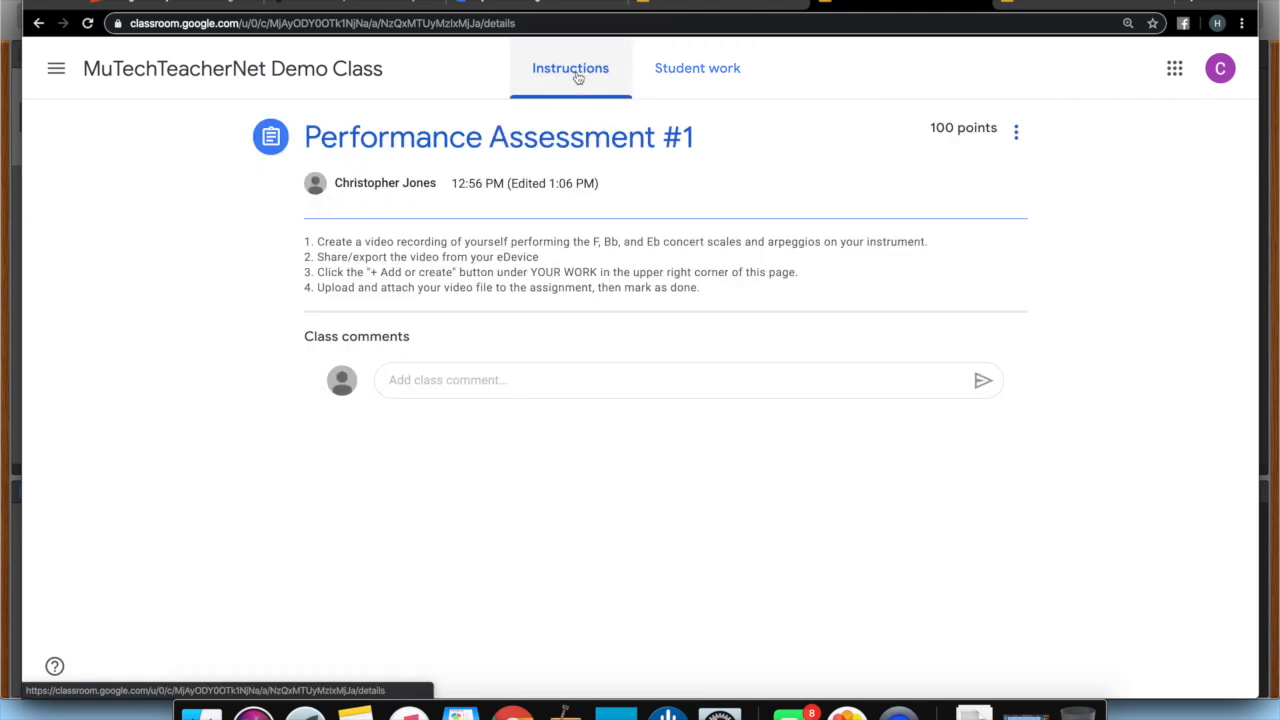
left_click(232, 68)
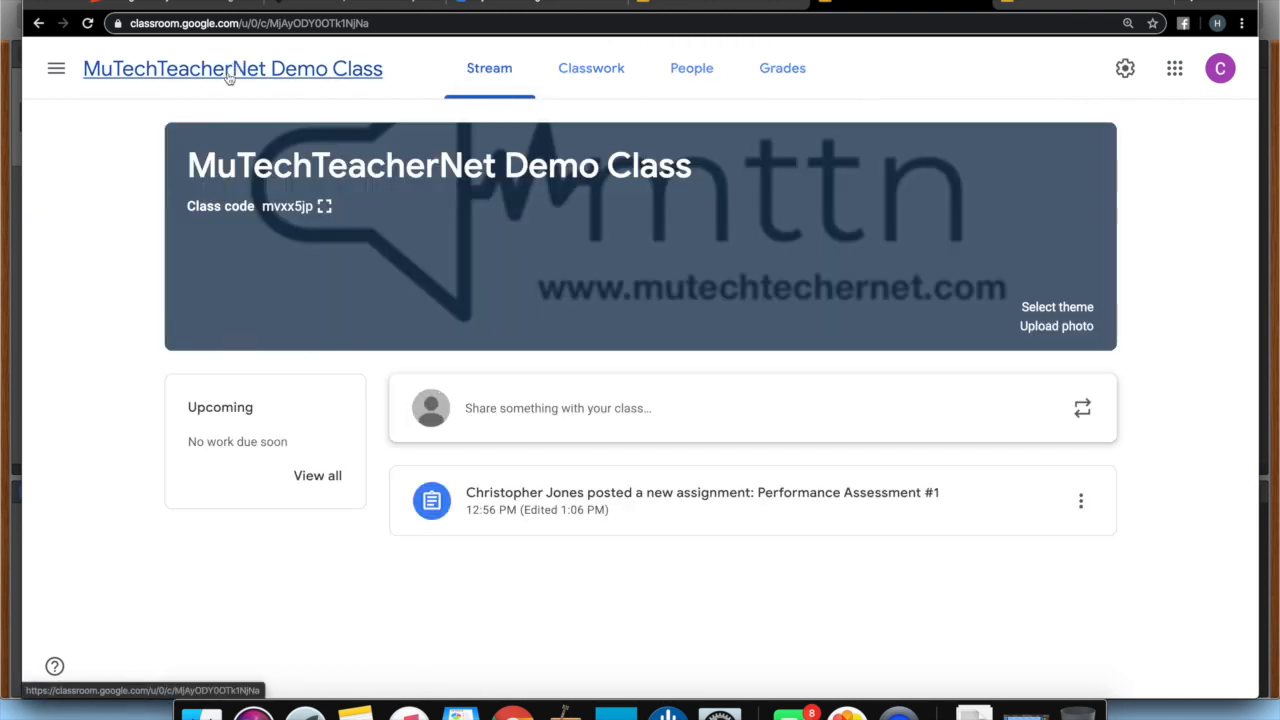
left_click(578, 78)
left_click(603, 212)
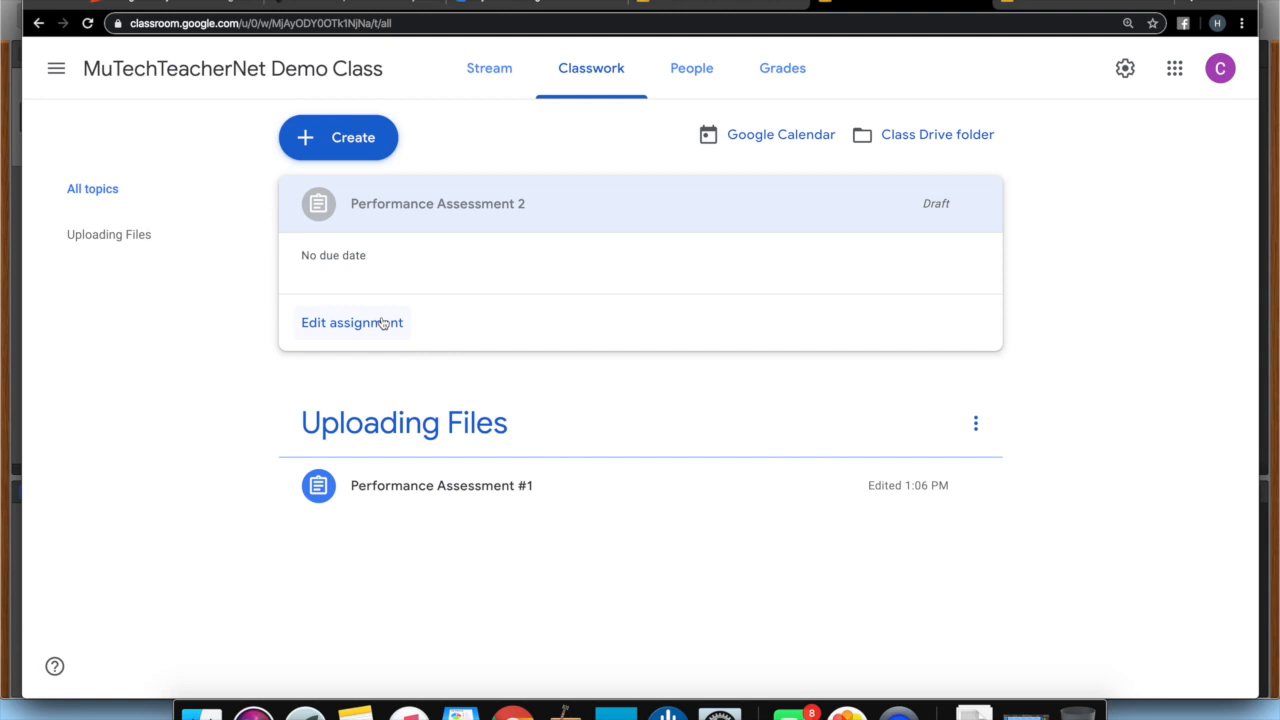
left_click(378, 260)
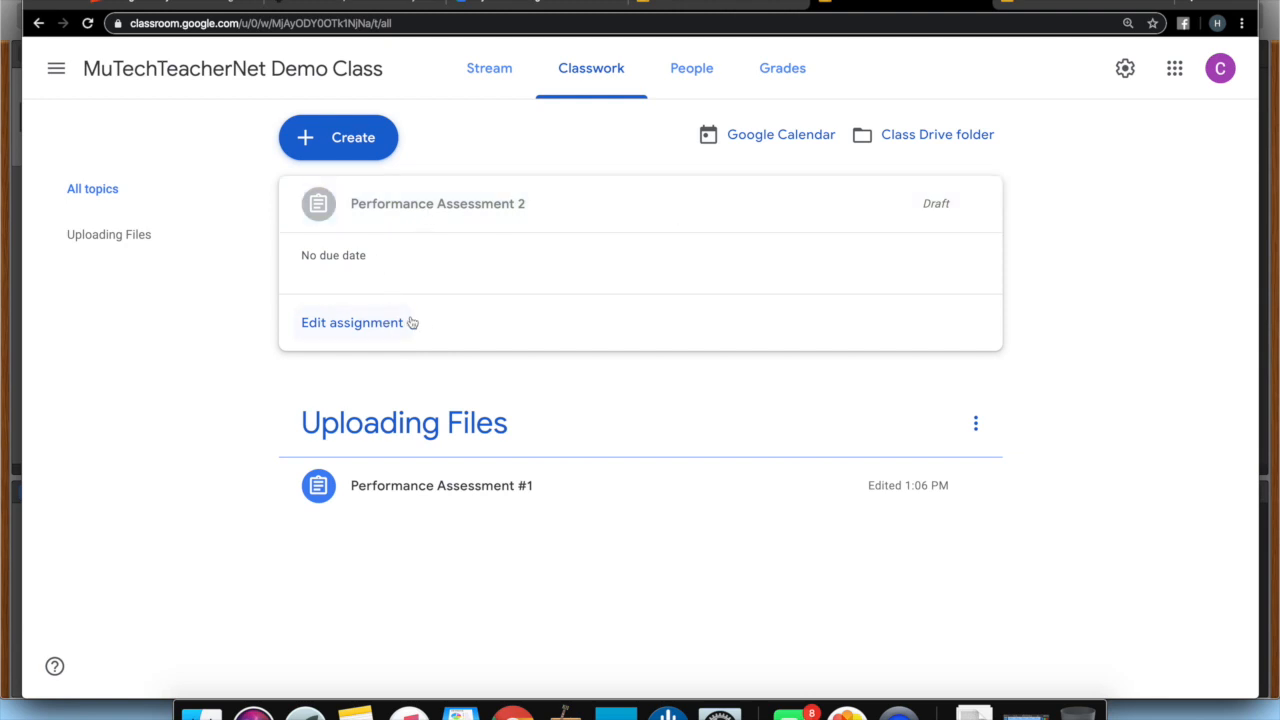
left_click(360, 323)
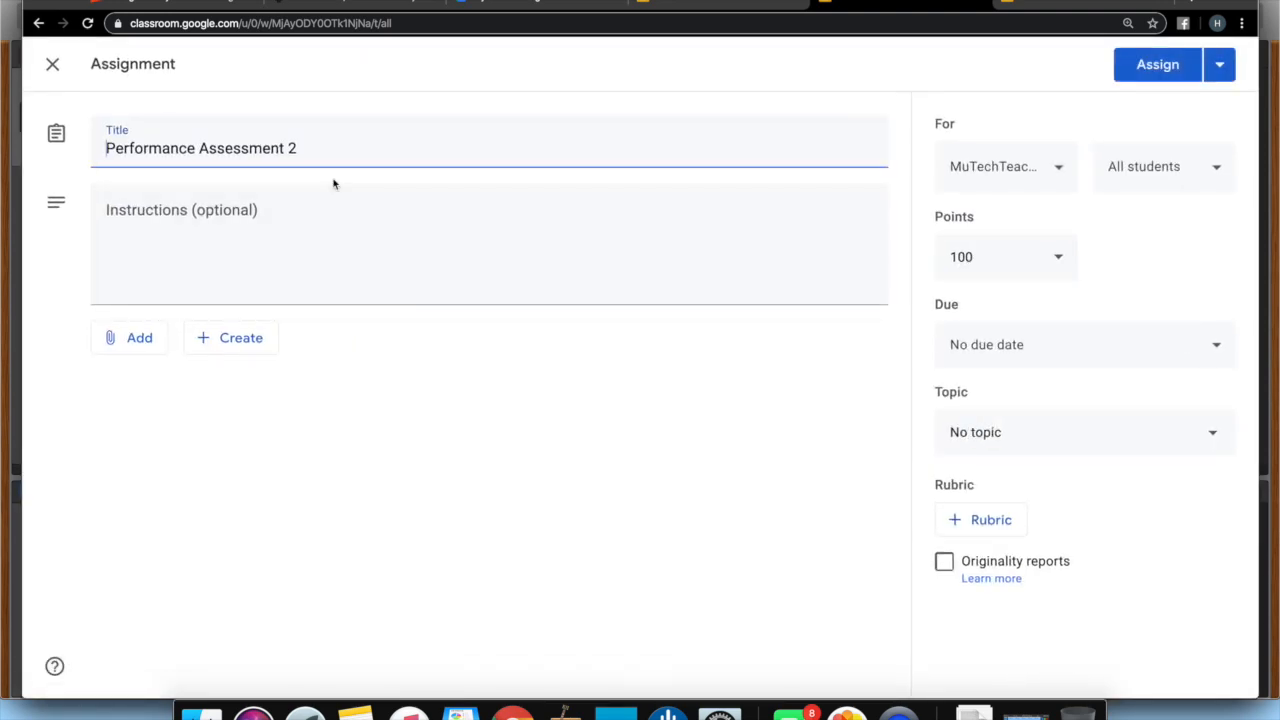
left_click(305, 229)
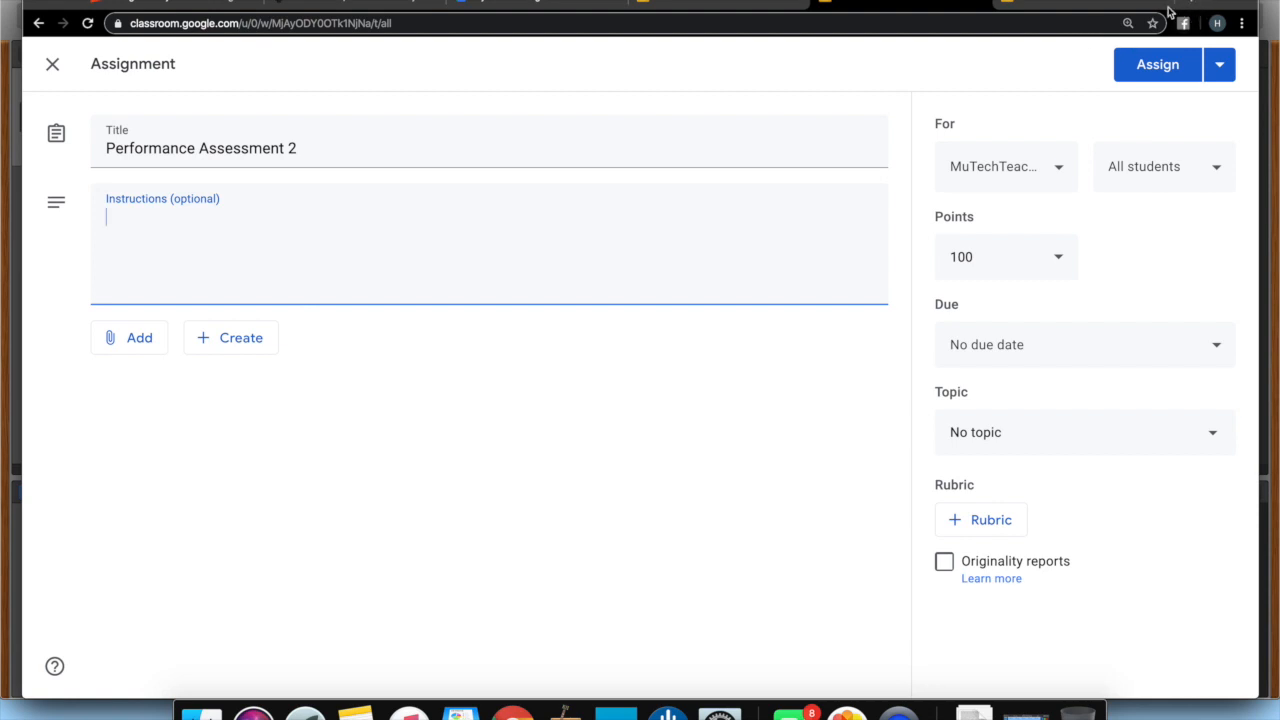
left_click(1089, 3)
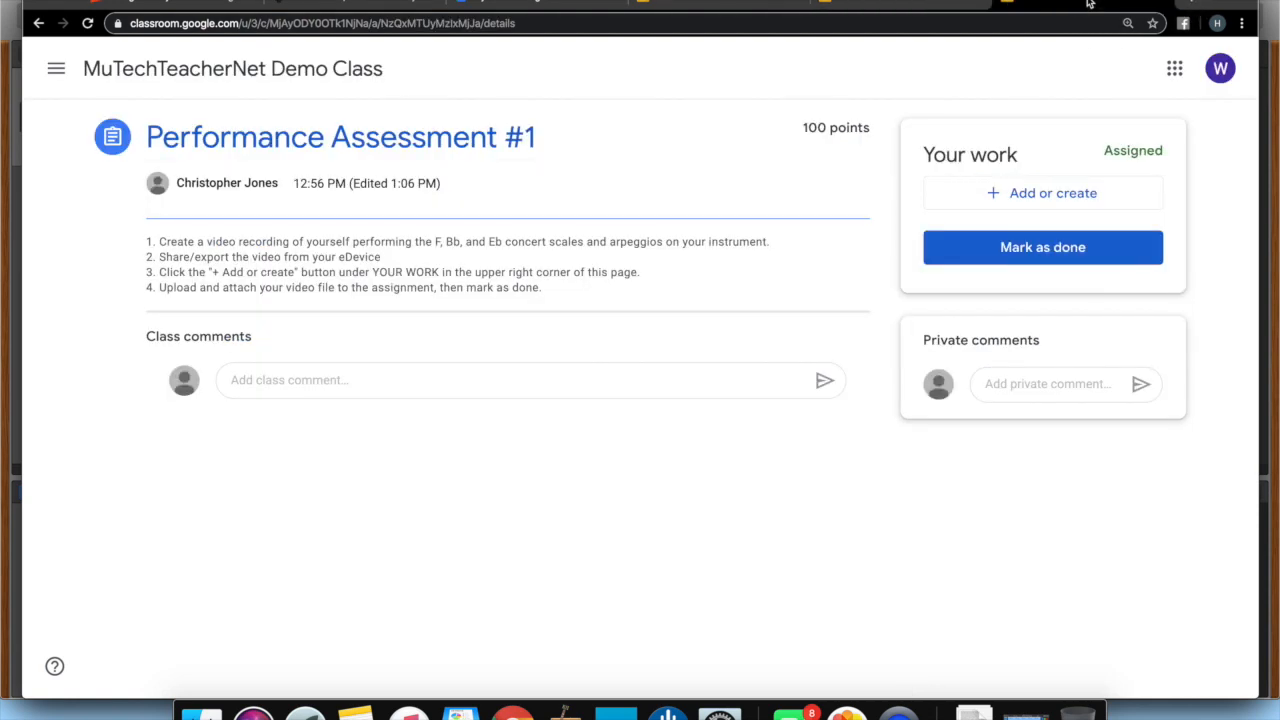
left_click(914, 3)
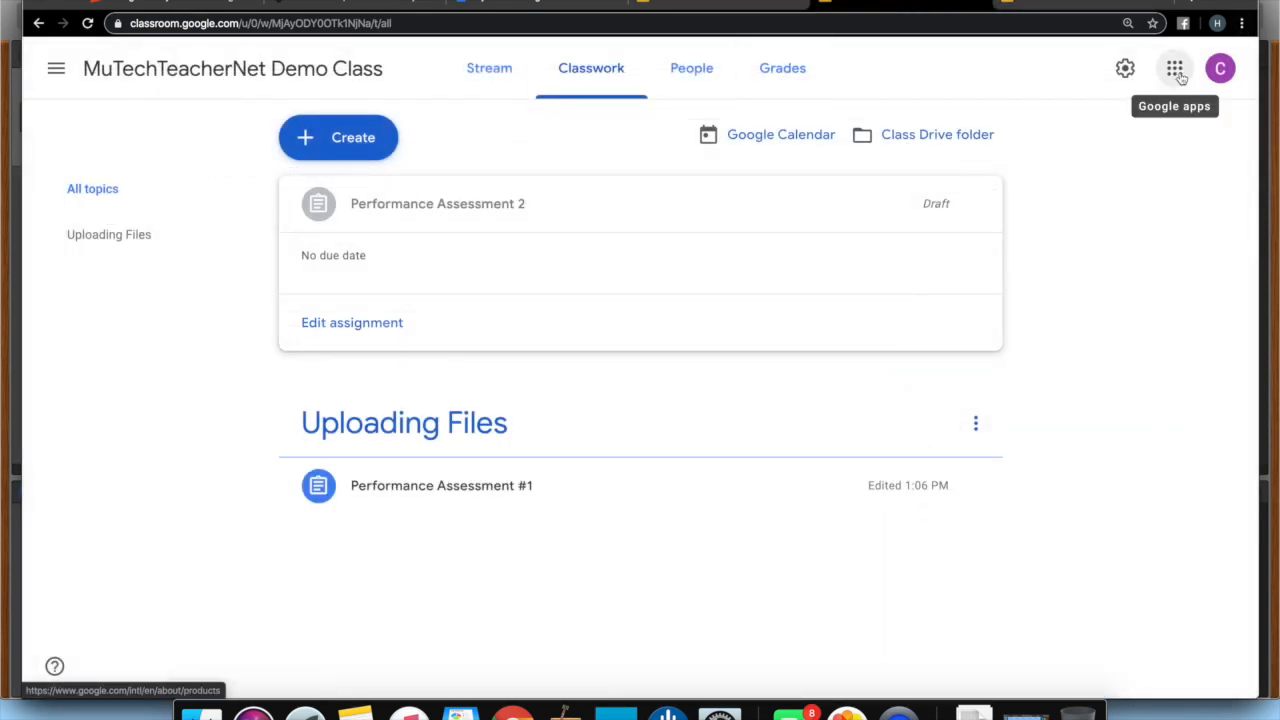
Switch to Google Forms, sort the forms by last modified by me, and open the Attaching Files Demo form.
left_click(1176, 70)
left_click(999, 261)
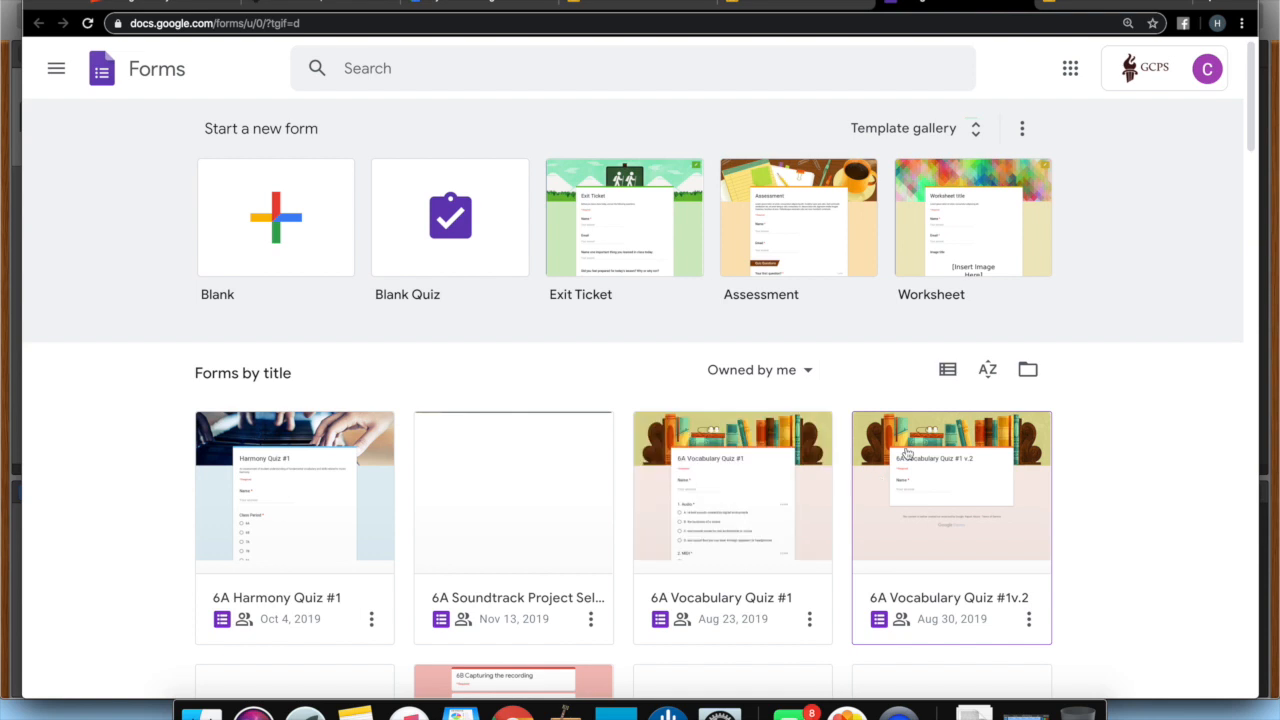
left_click(986, 378)
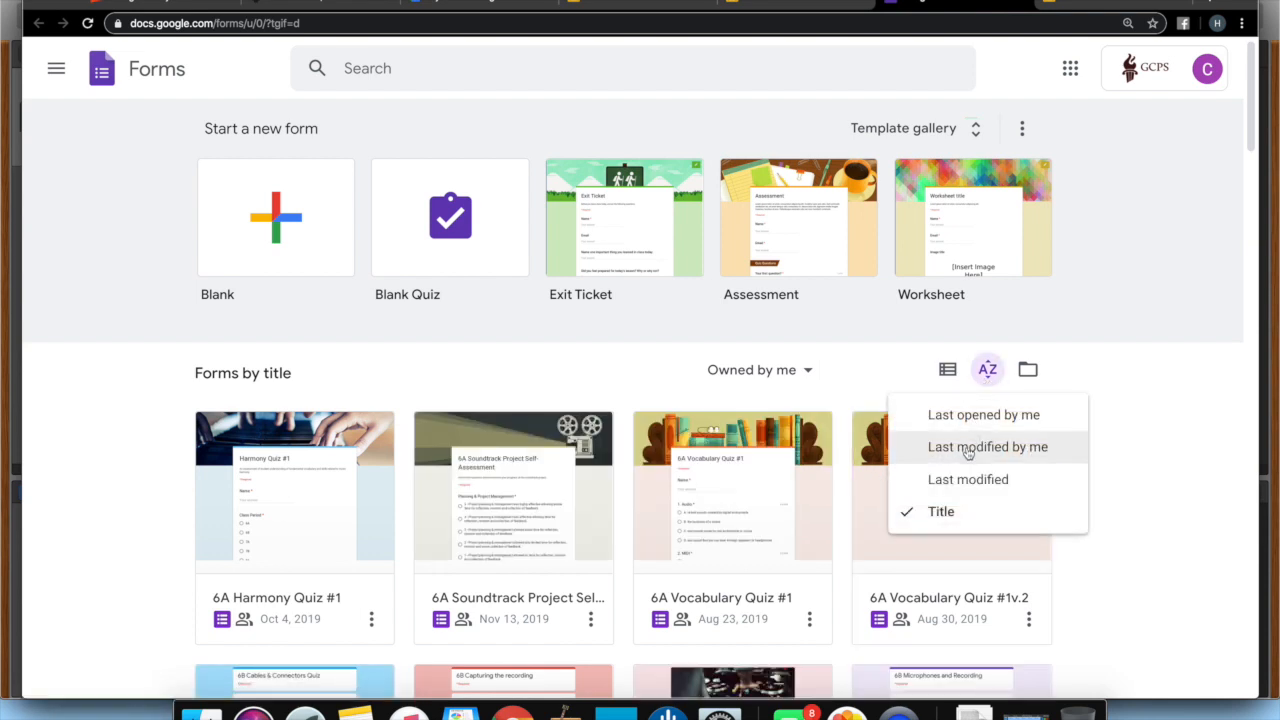
left_click(968, 447)
left_click(294, 600)
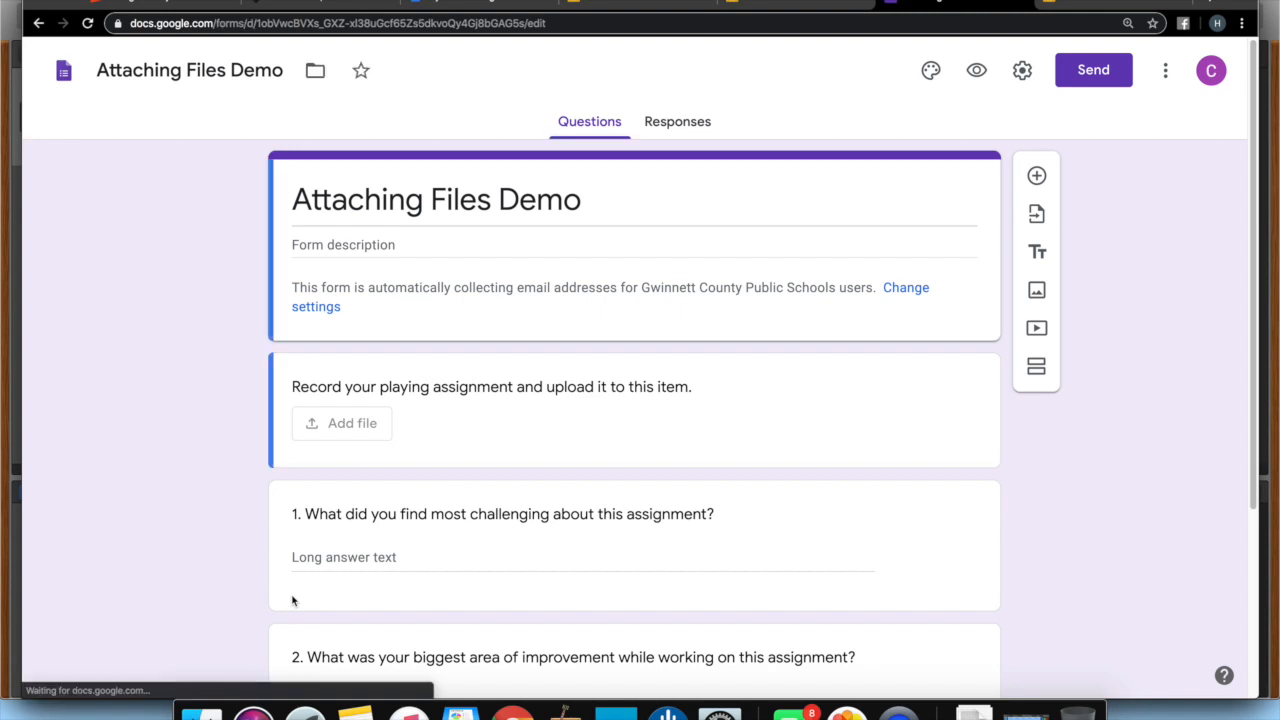
Choose File upload as the type of the playing assignment question and allow only specific file types.
scroll(209, 283, "down", 1)
scroll(210, 285, "up", 1)
scroll(215, 304, "down", 1)
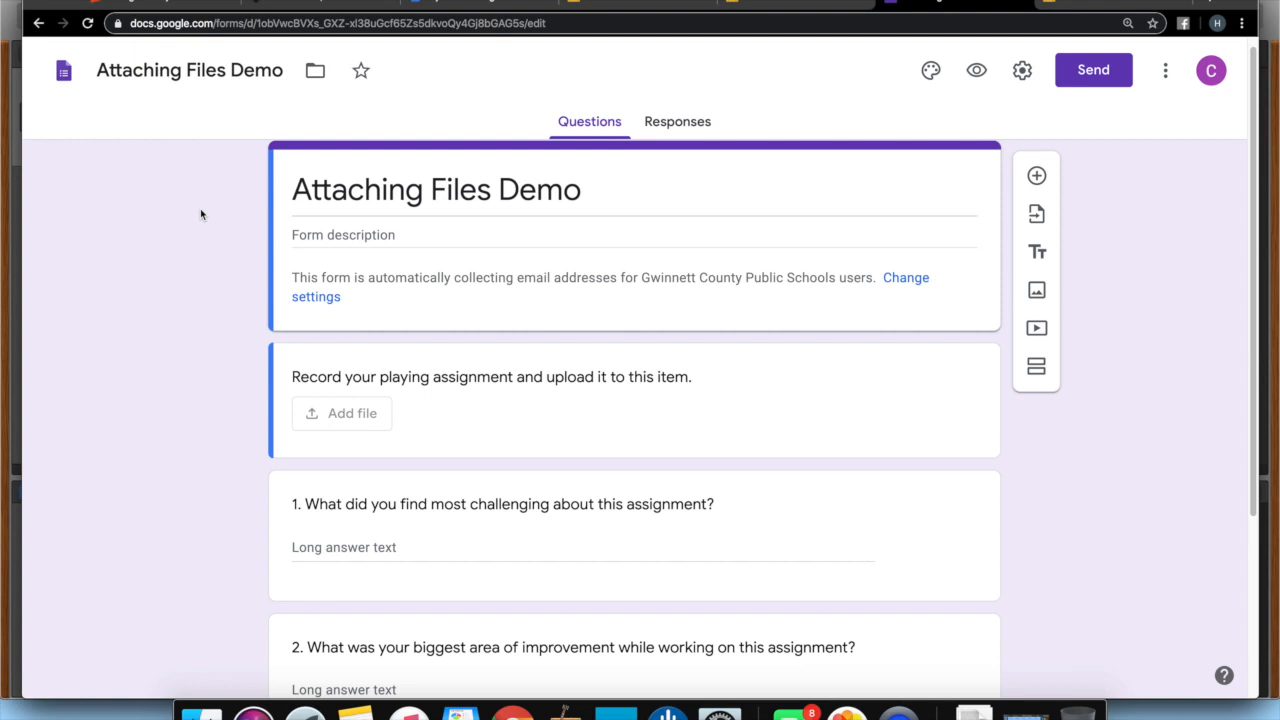
left_click(686, 392)
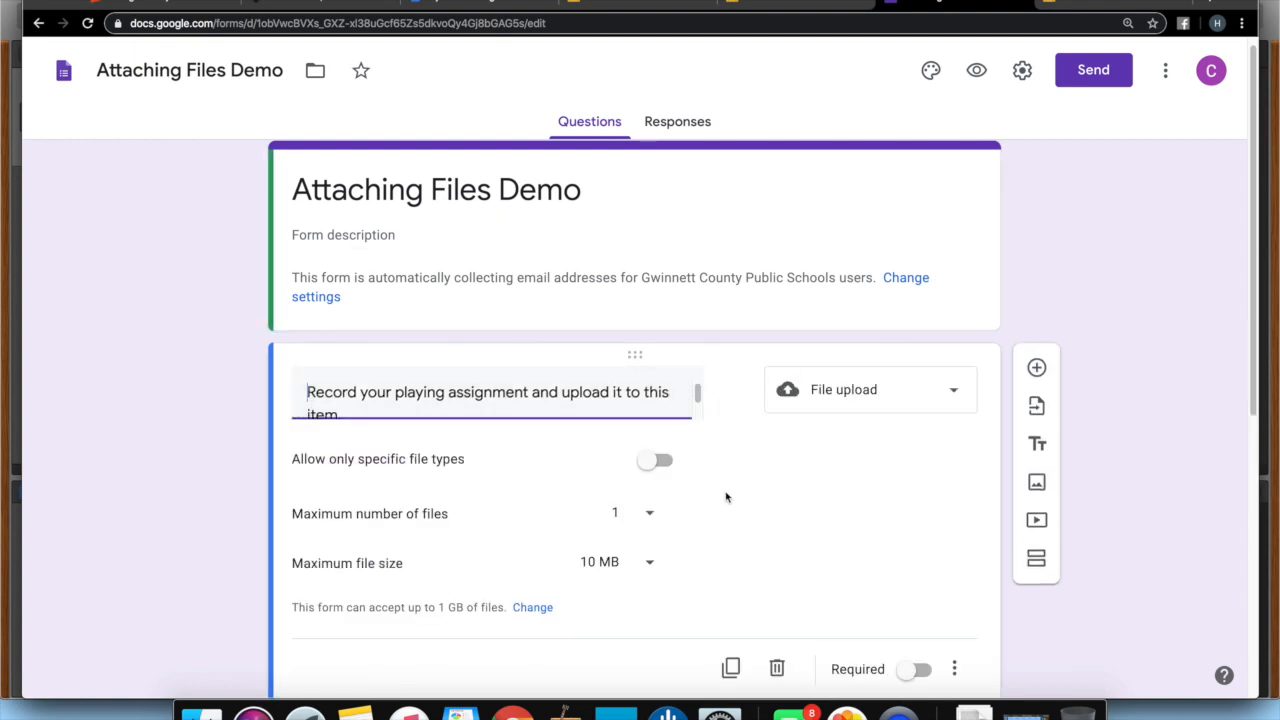
scroll(520, 474, "down", 1)
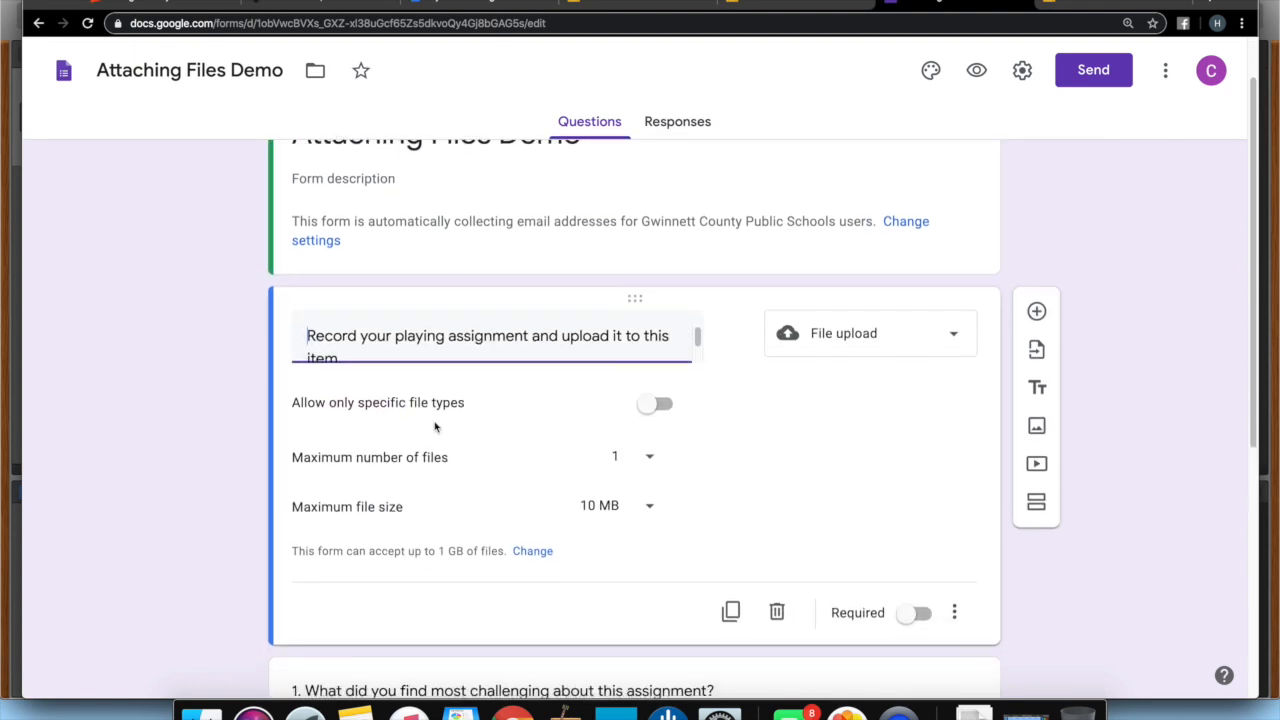
left_click(920, 345)
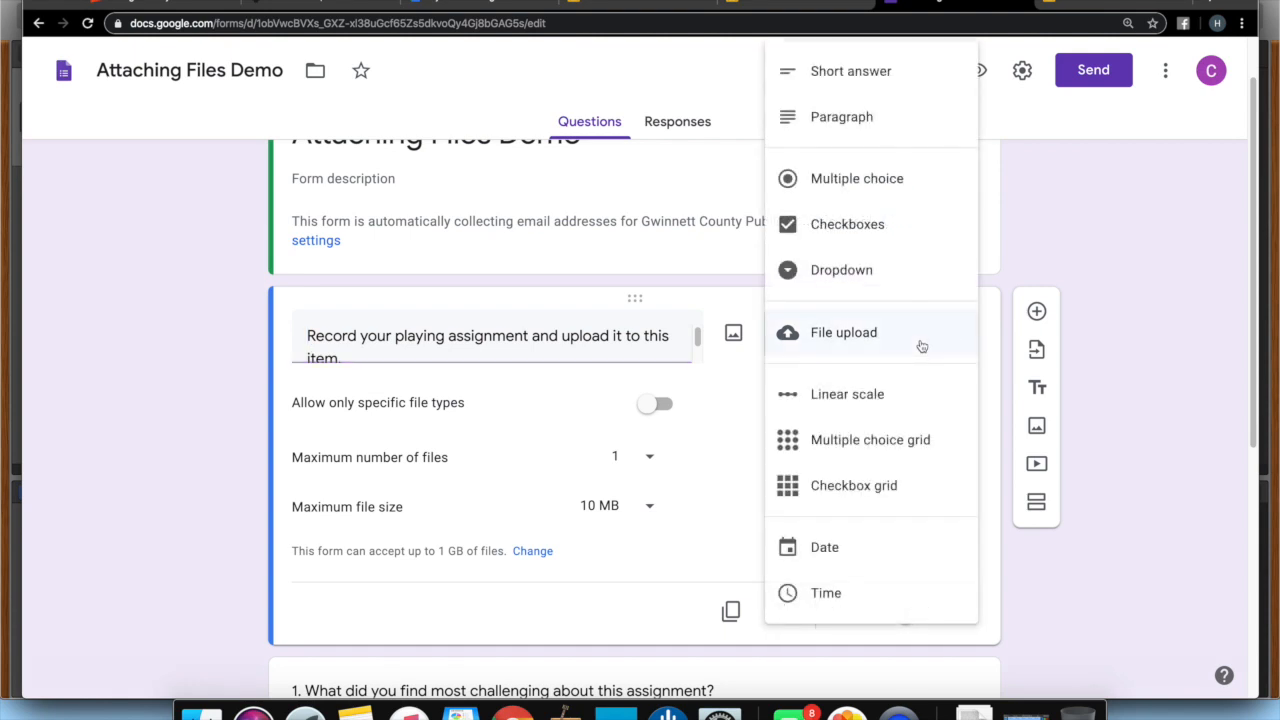
scroll(906, 203, "up", 1)
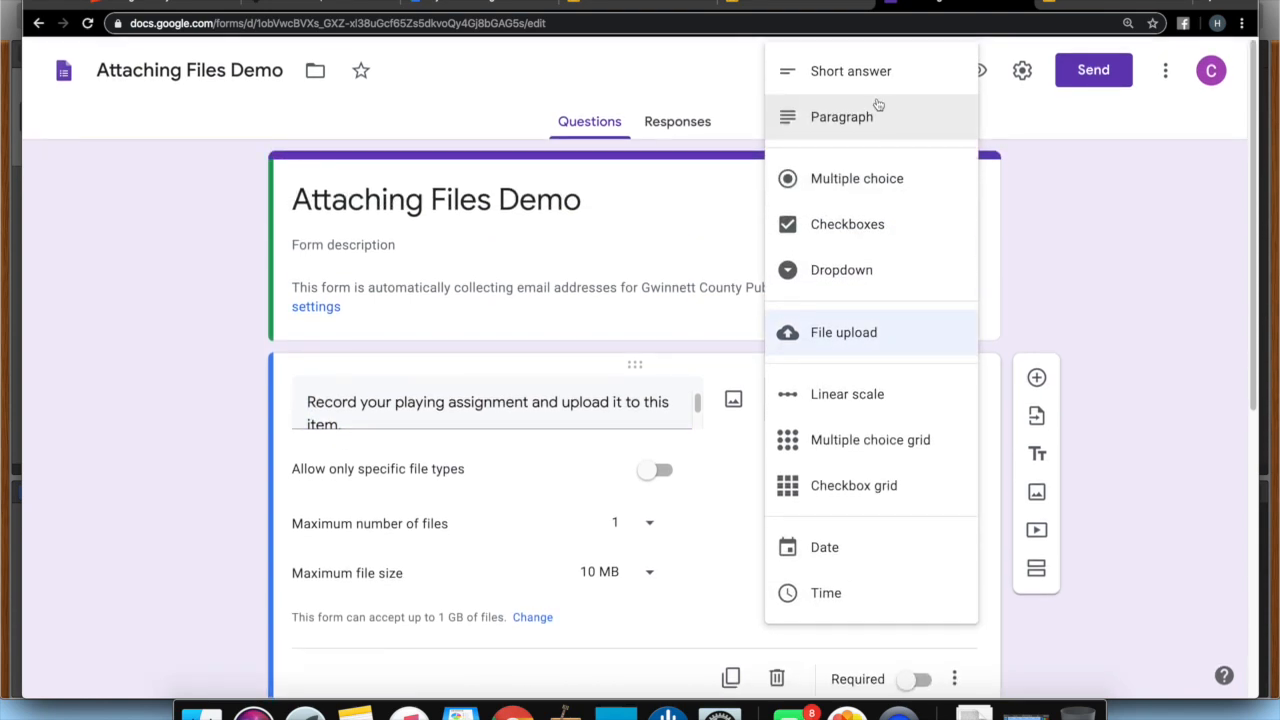
left_click(848, 335)
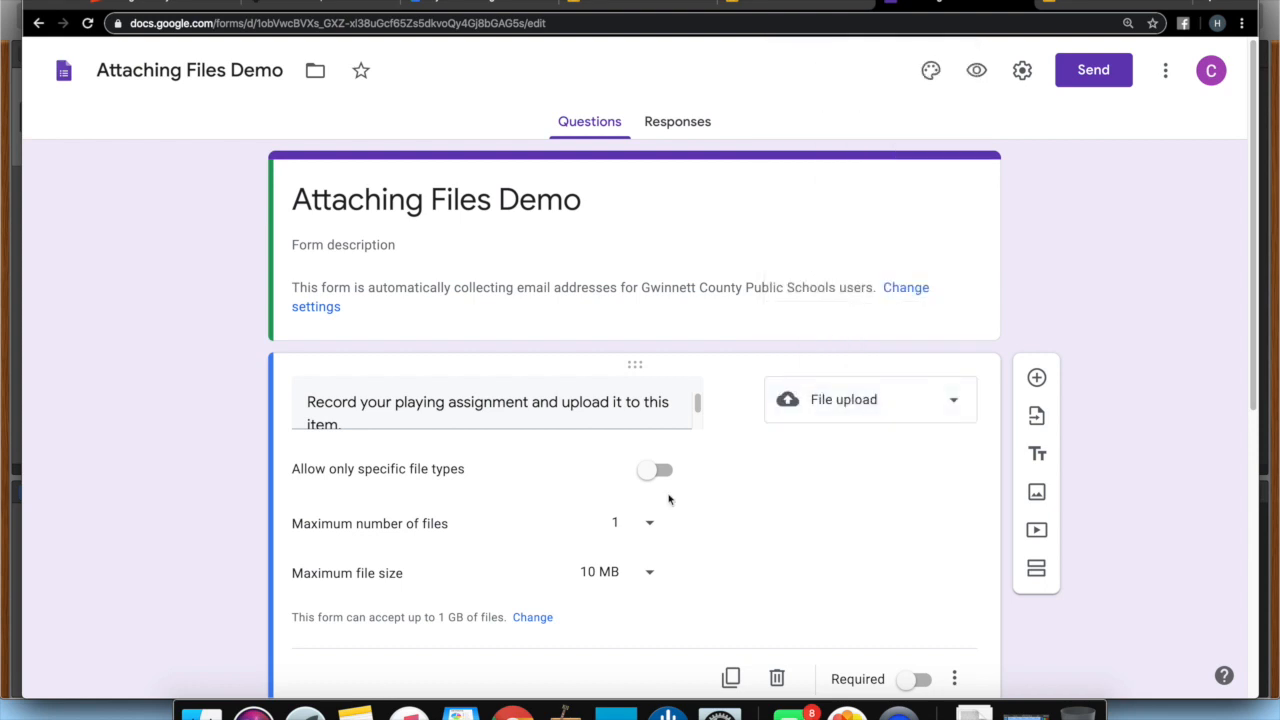
scroll(670, 500, "down", 1)
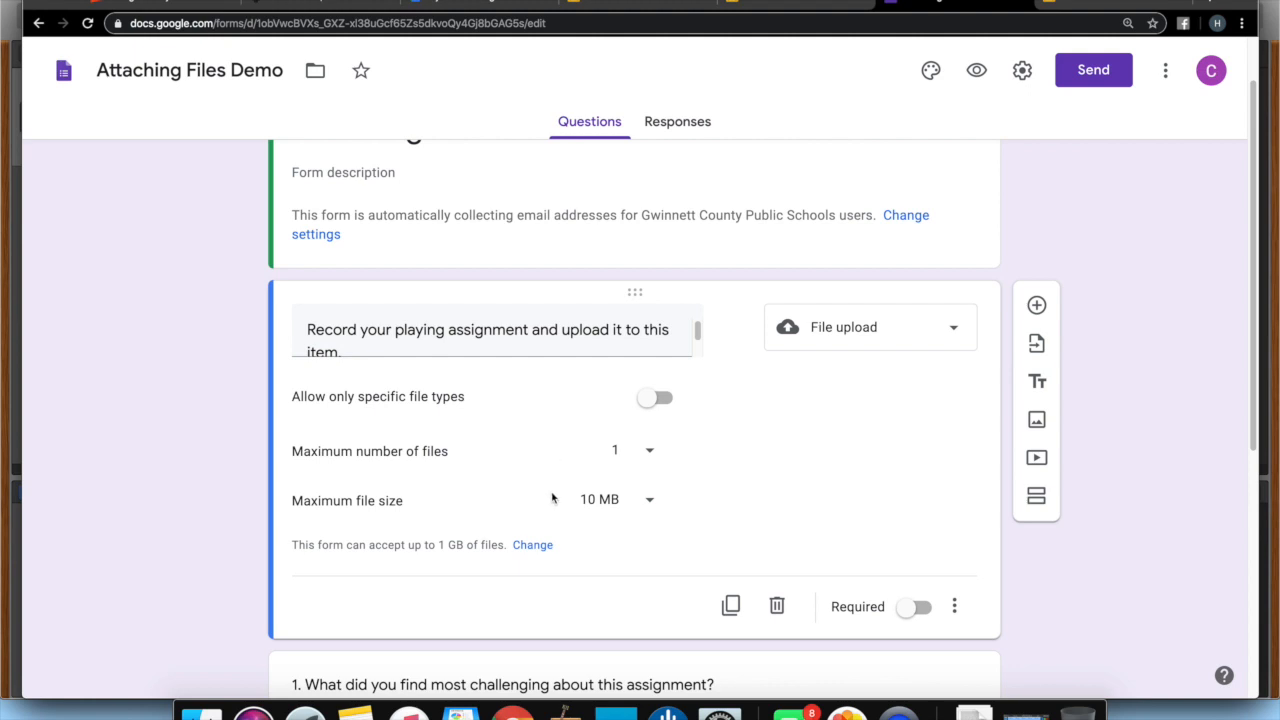
left_click(660, 399)
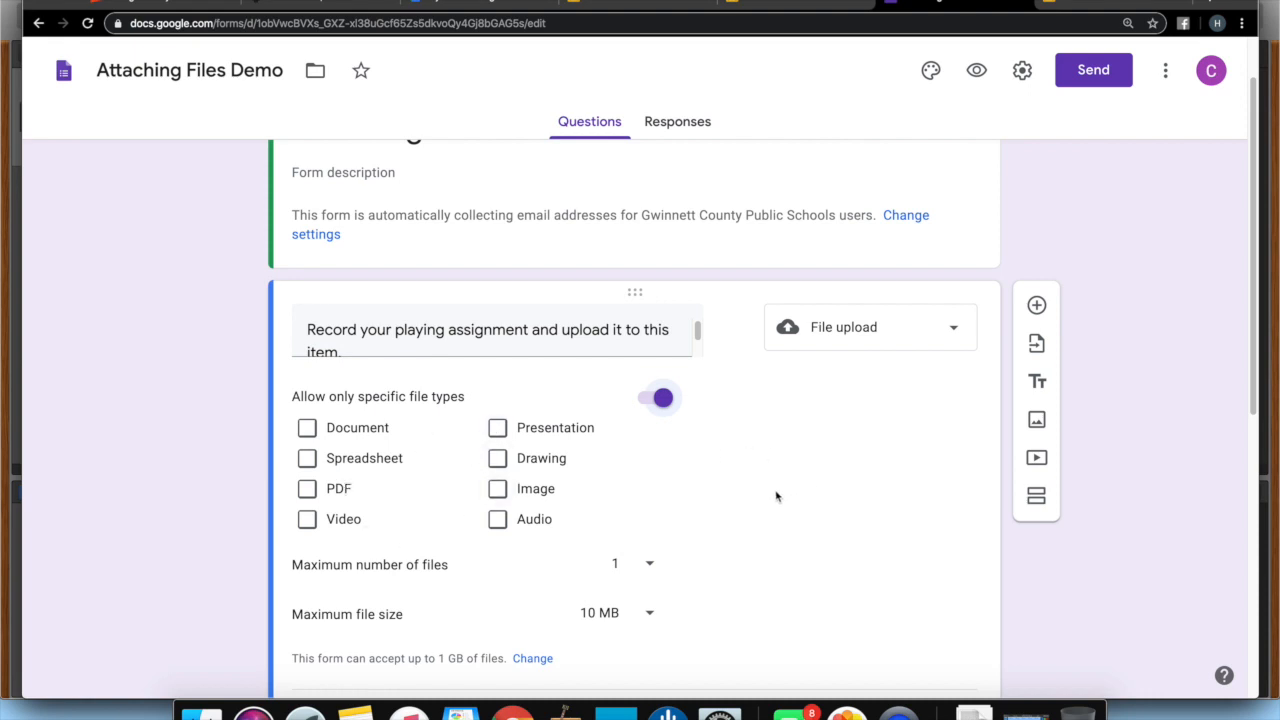
Accept only video files for the playing assignment question, with a maximum of 5 files and a maximum file size of 1 GB.
scroll(776, 497, "down", 2)
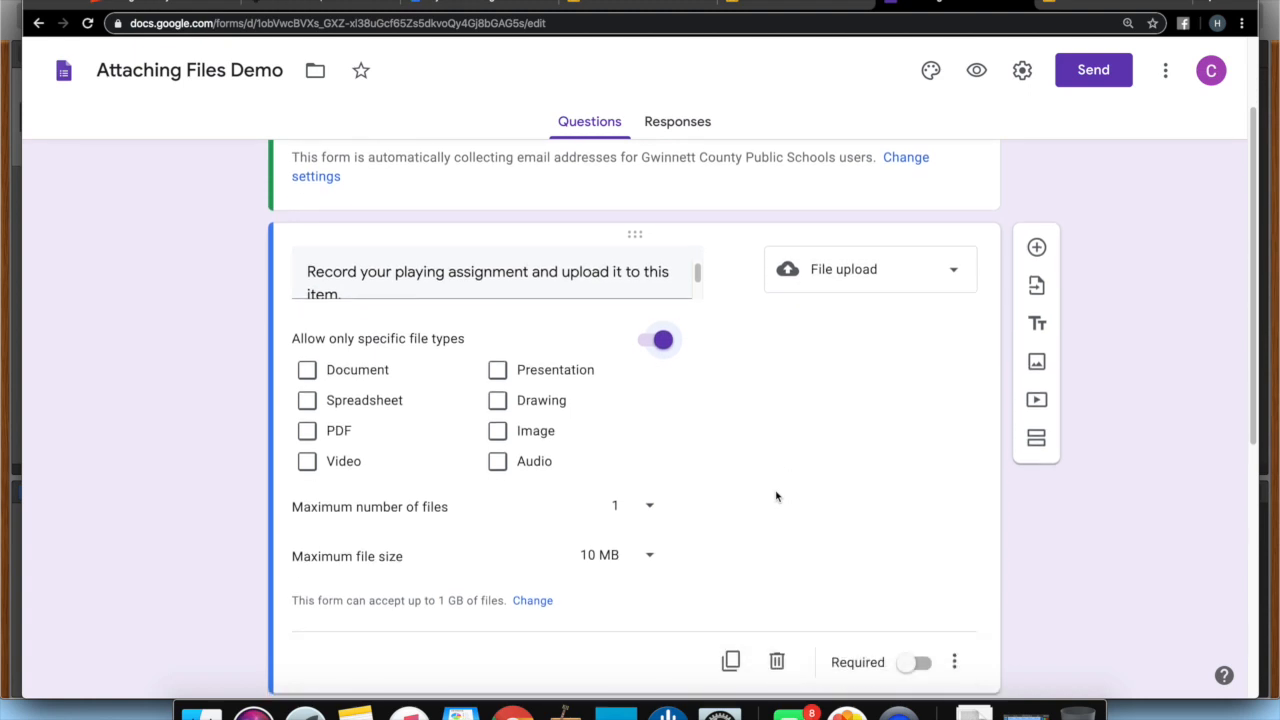
left_click(305, 410)
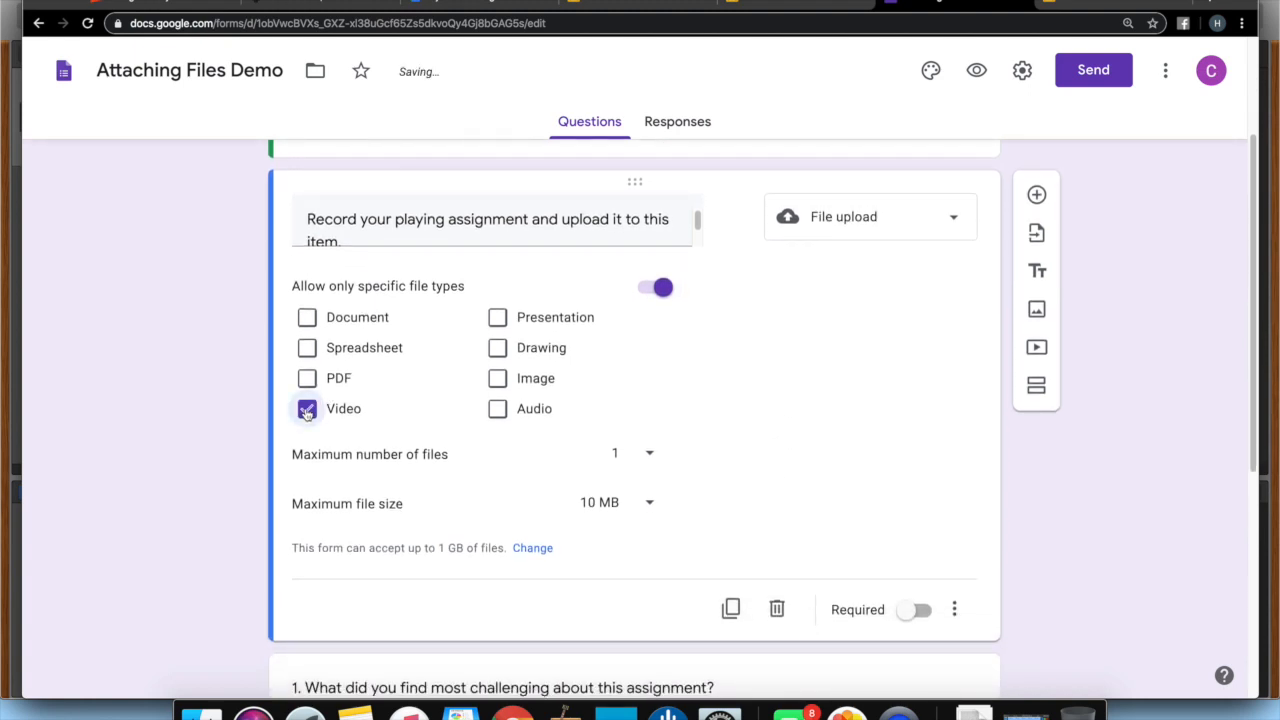
left_click(649, 457)
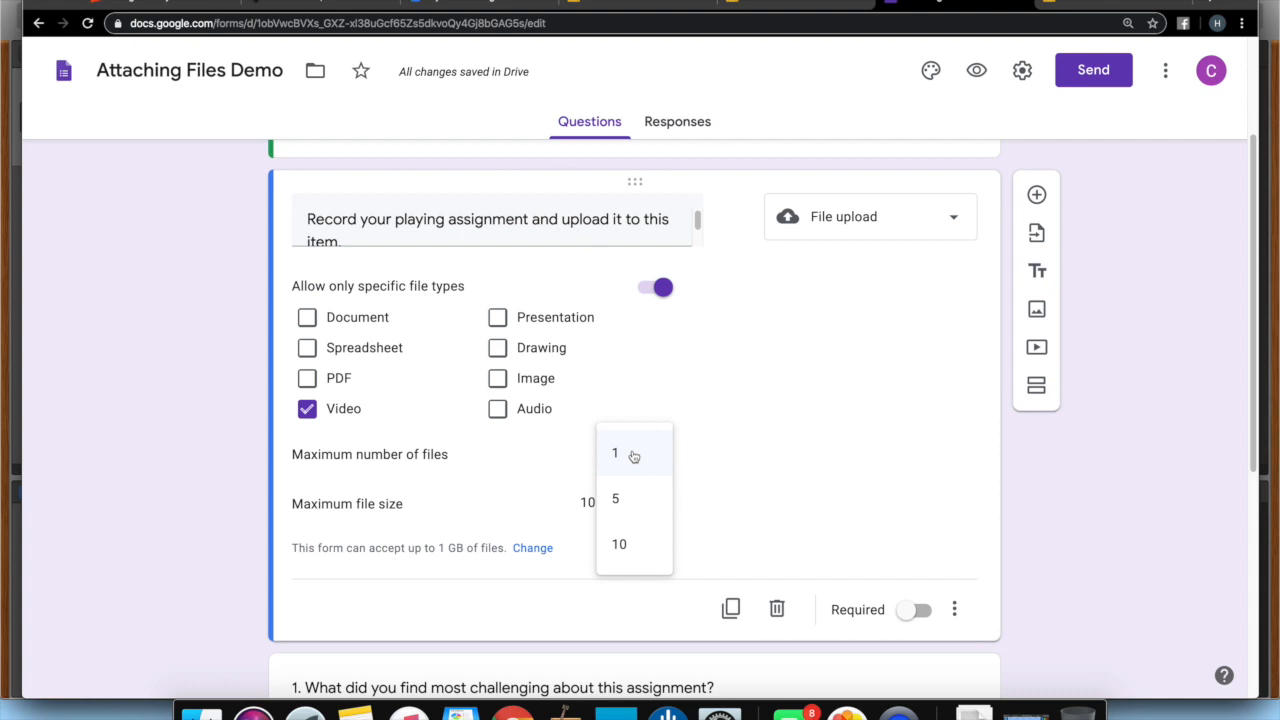
left_click(625, 502)
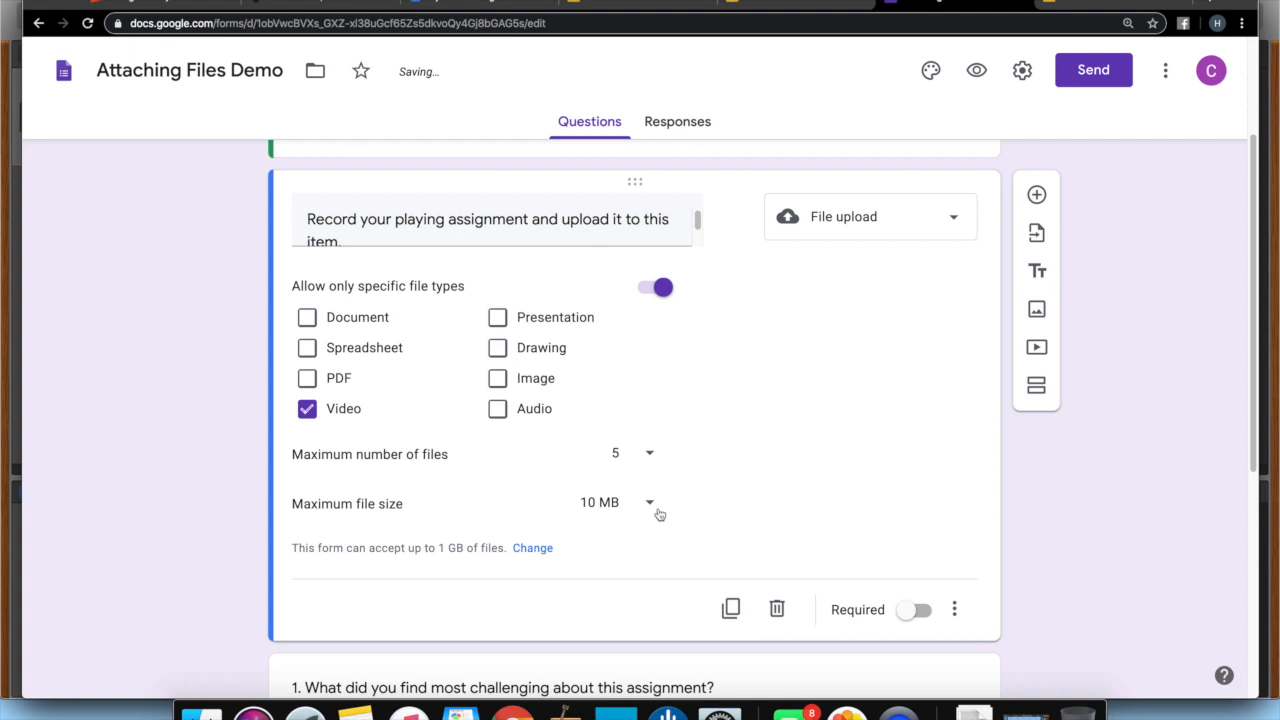
left_click(650, 506)
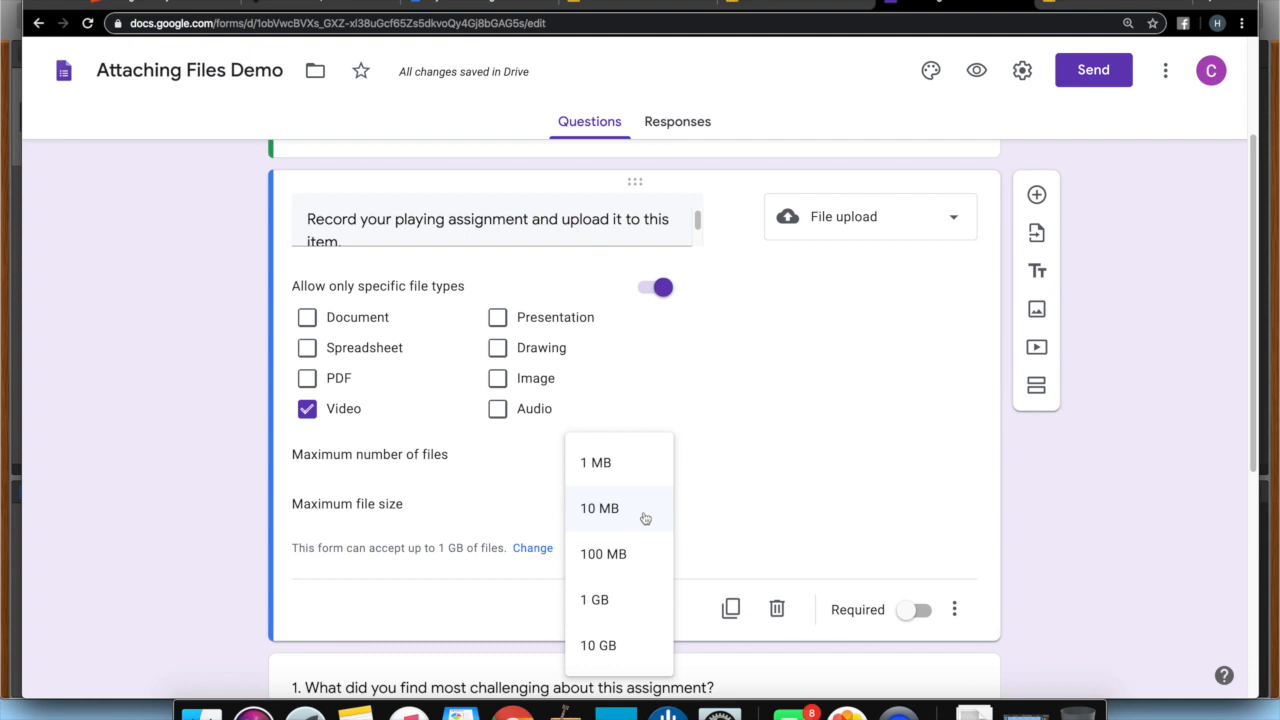
left_click(600, 600)
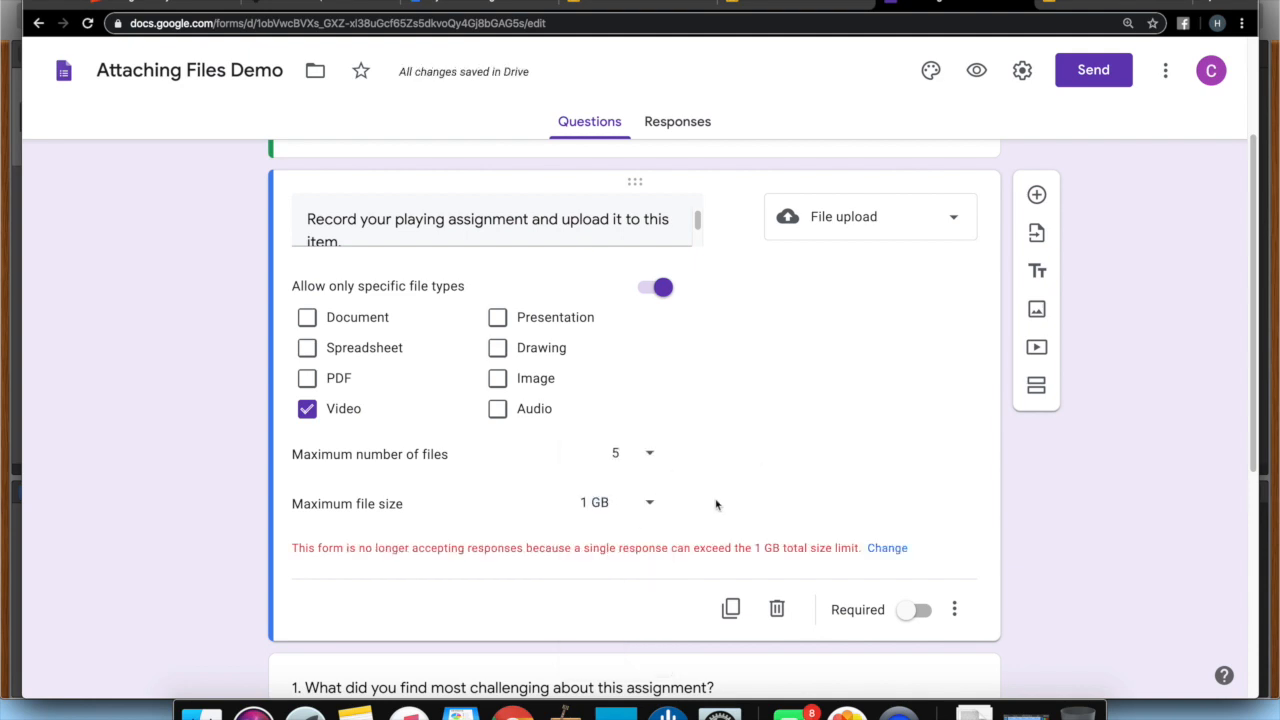
Set the form's maximum size of all files uploaded to 10 GB and save the settings.
scroll(705, 518, "down", 1)
scroll(697, 517, "down", 1)
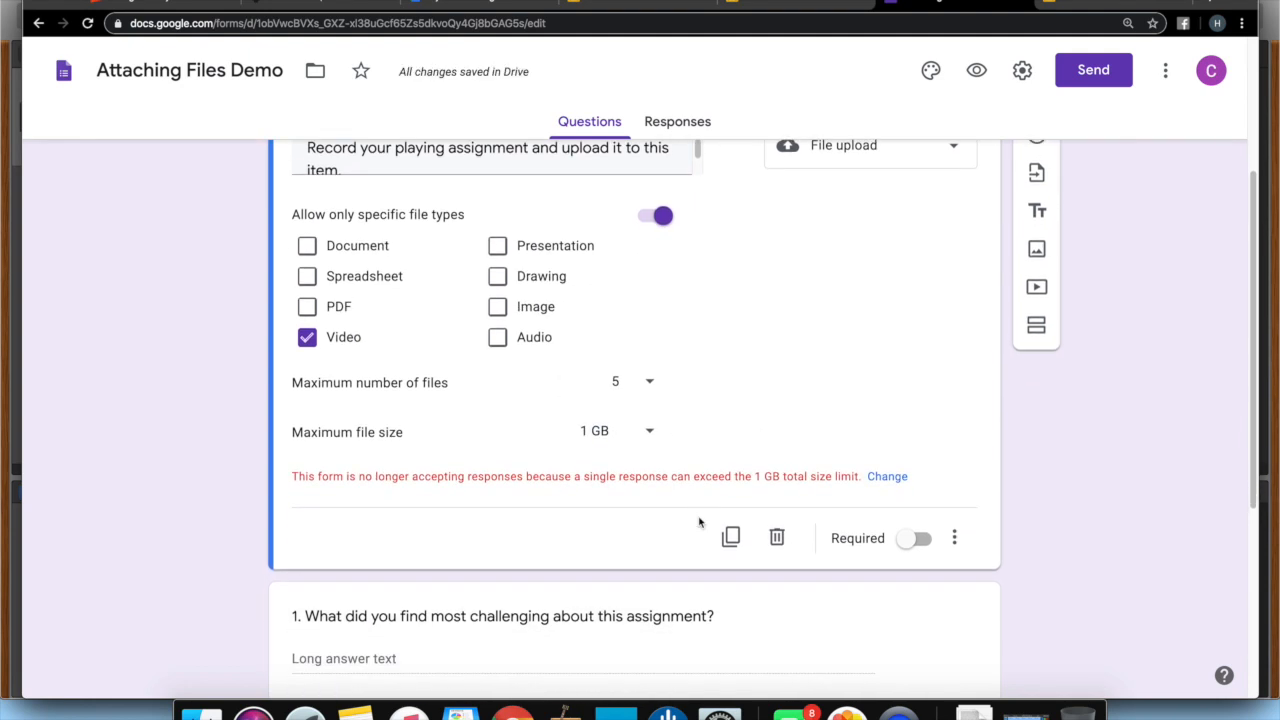
left_click(888, 477)
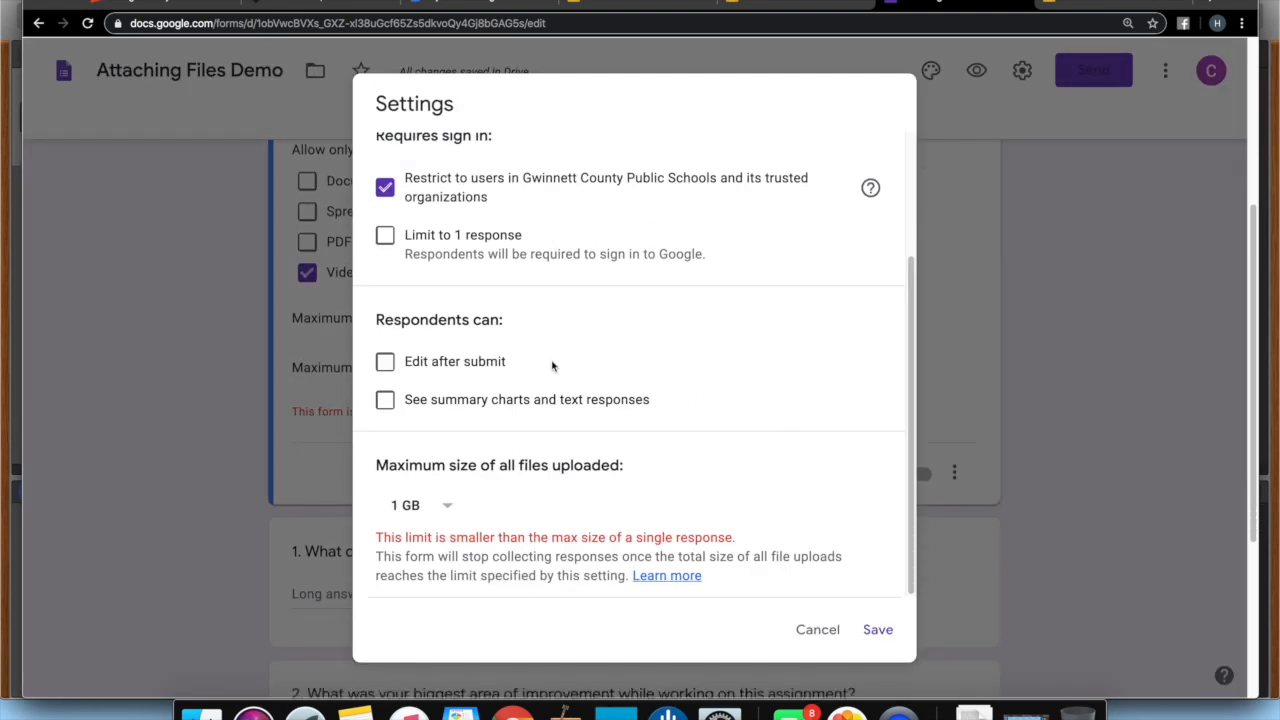
left_click(450, 505)
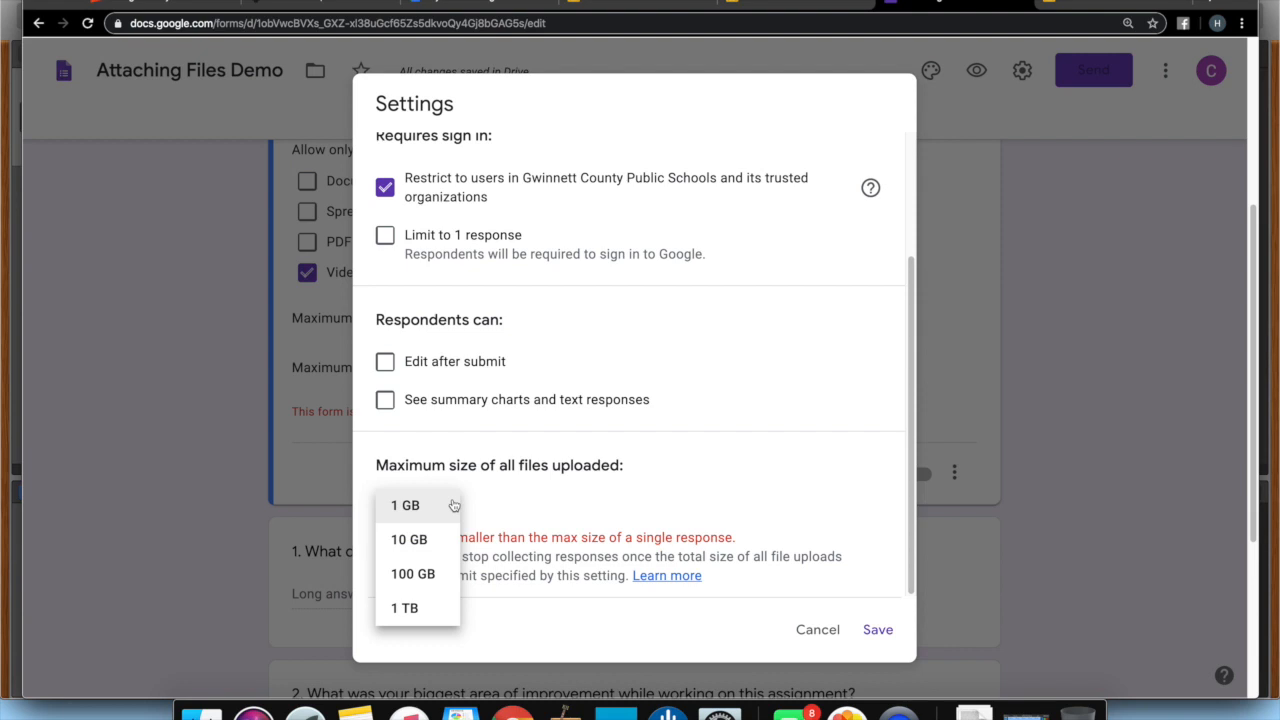
left_click(424, 508)
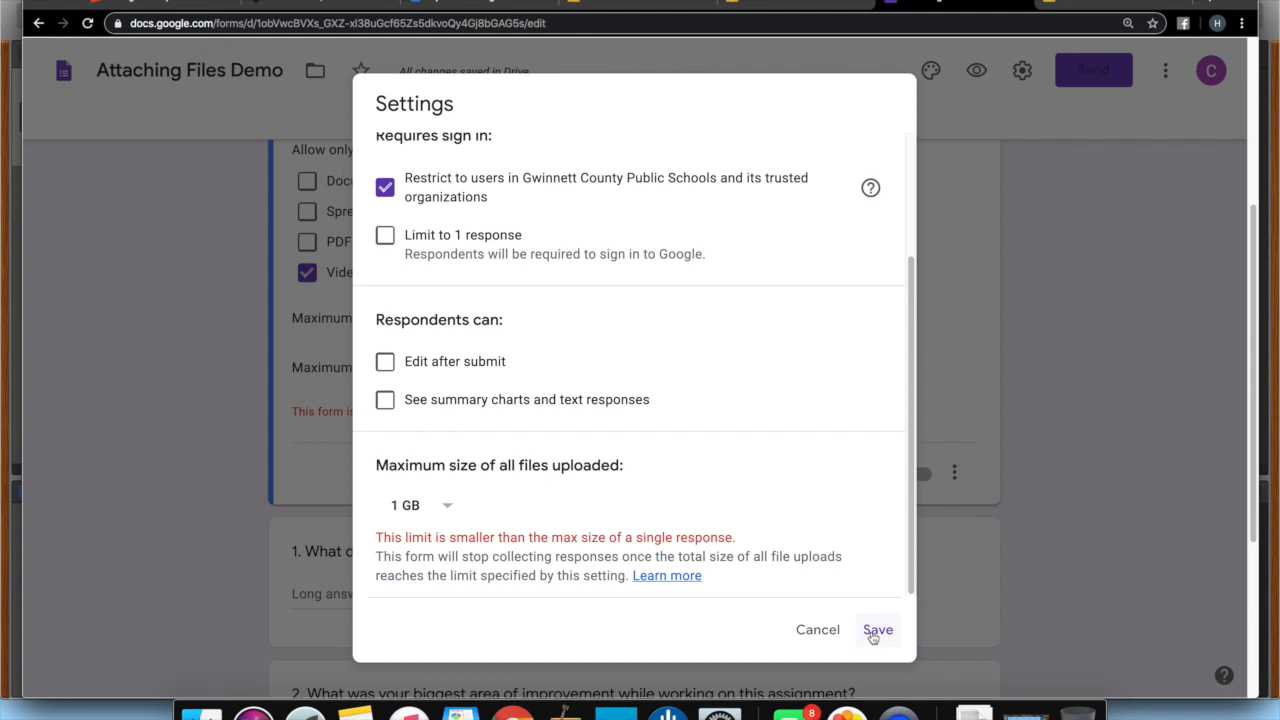
left_click(449, 506)
left_click(435, 541)
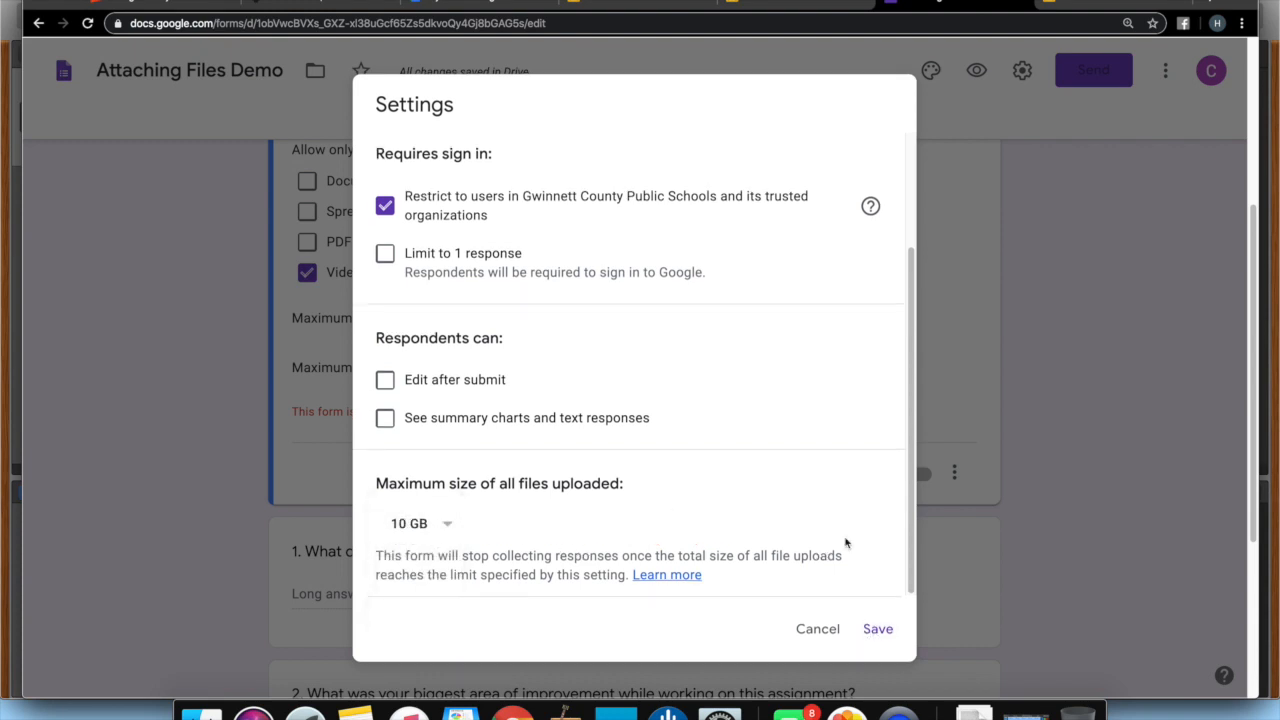
left_click(878, 630)
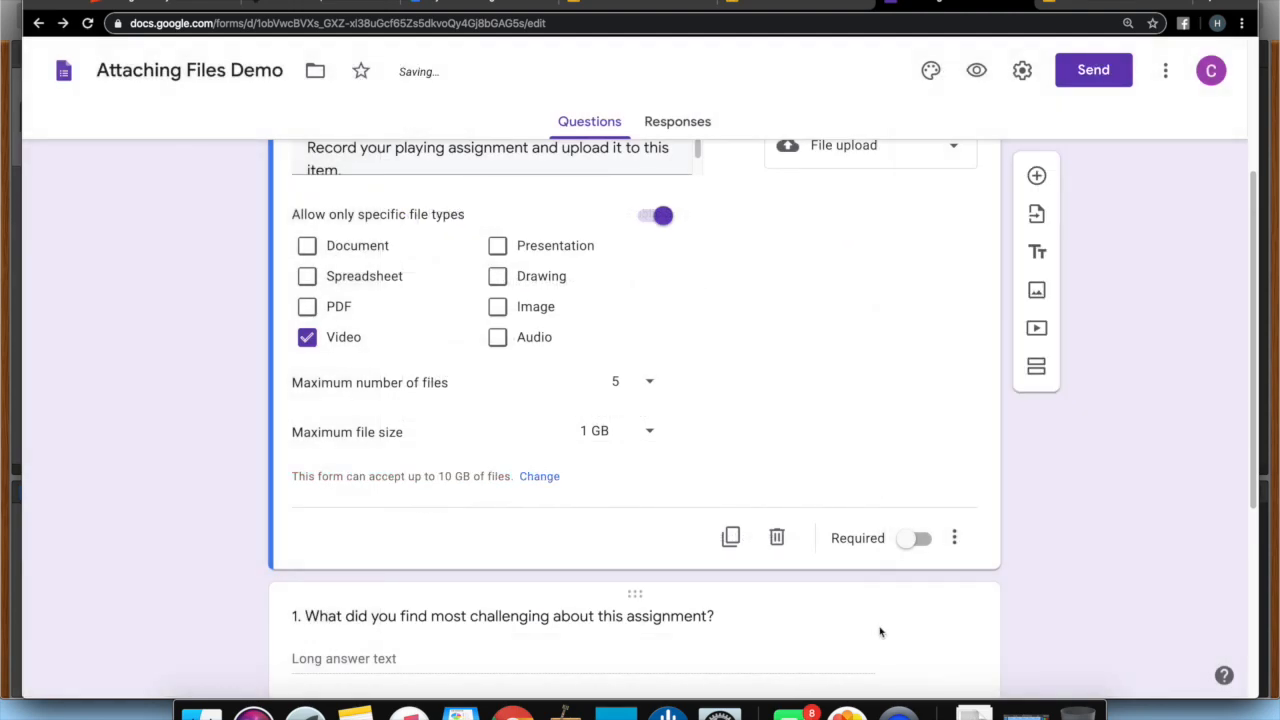
Review the whole form, from the file upload question to the three long-answer reflection questions.
scroll(806, 463, "down", 4)
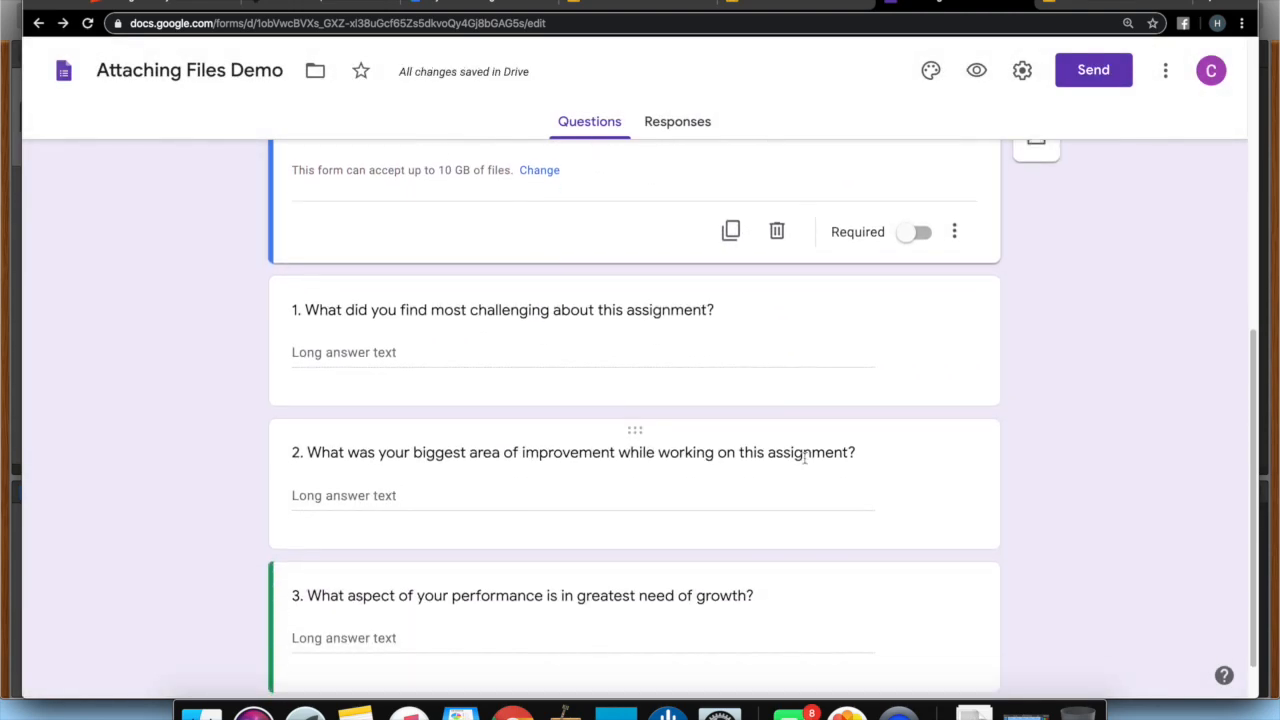
scroll(806, 463, "up", 2)
scroll(806, 463, "up", 5)
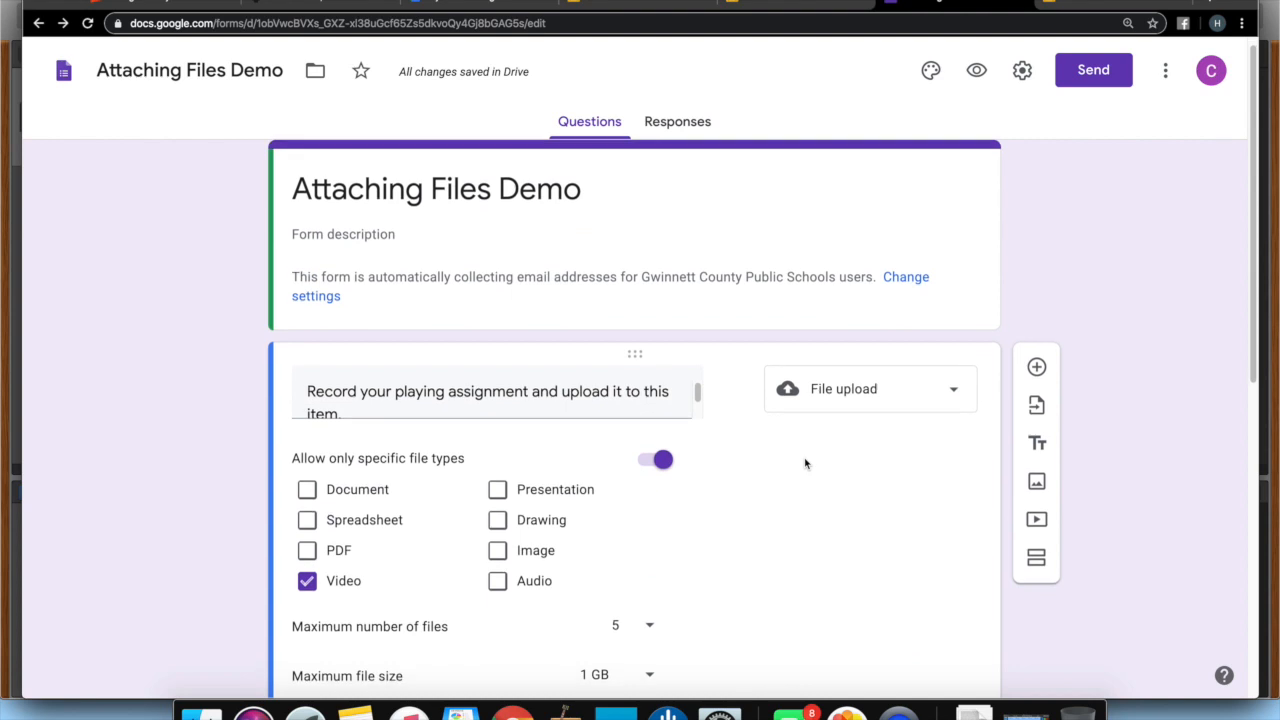
scroll(806, 463, "down", 2)
scroll(806, 463, "down", 1)
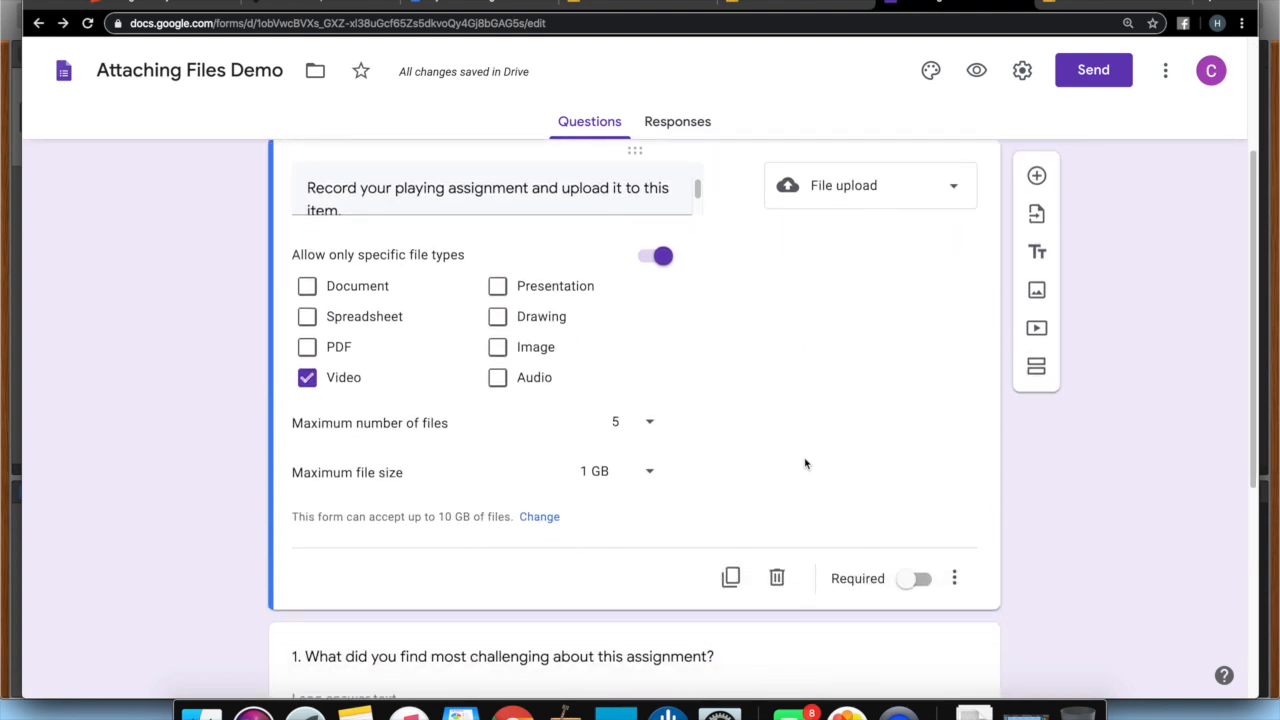
scroll(781, 413, "down", 5)
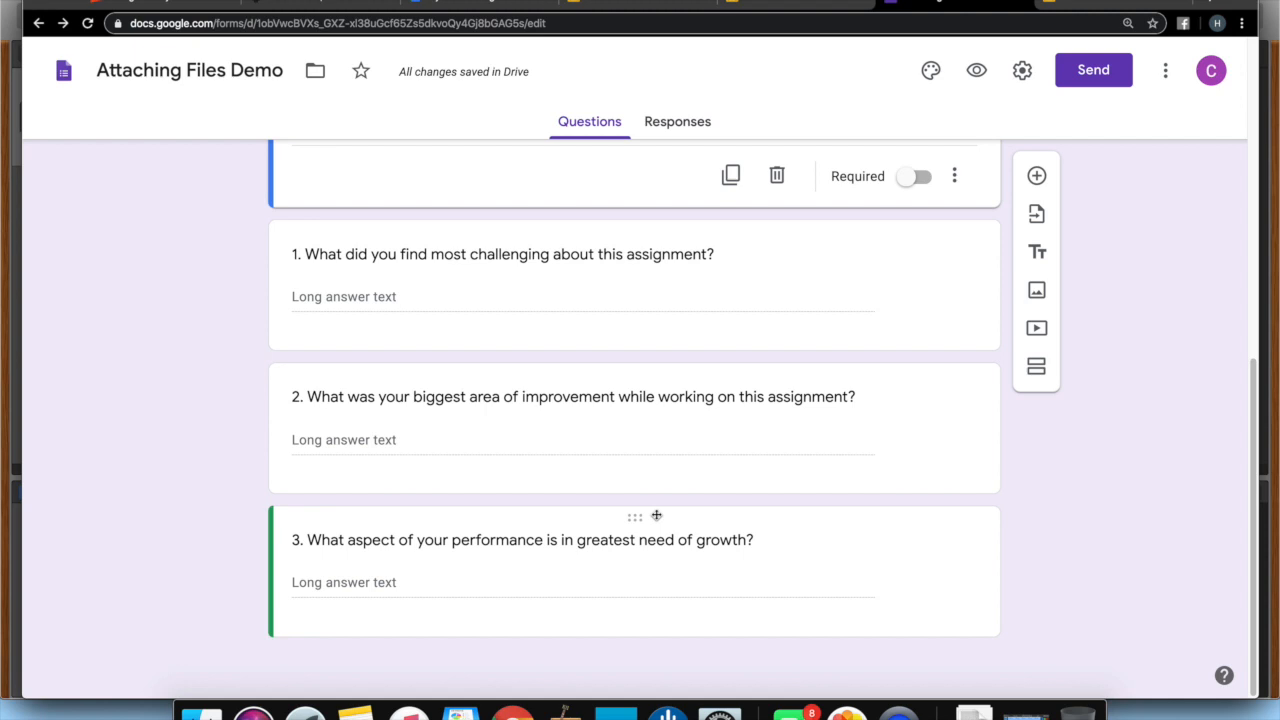
scroll(509, 323, "up", 5)
scroll(509, 326, "up", 3)
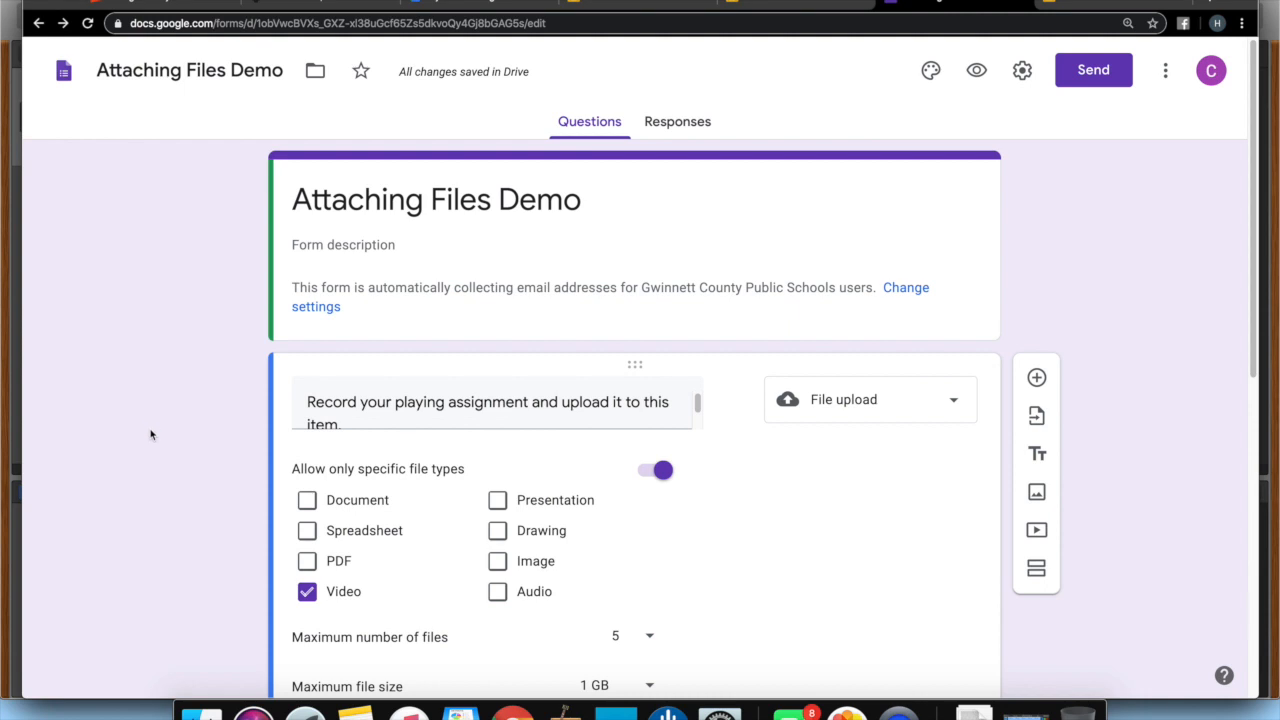
scroll(151, 434, "down", 8)
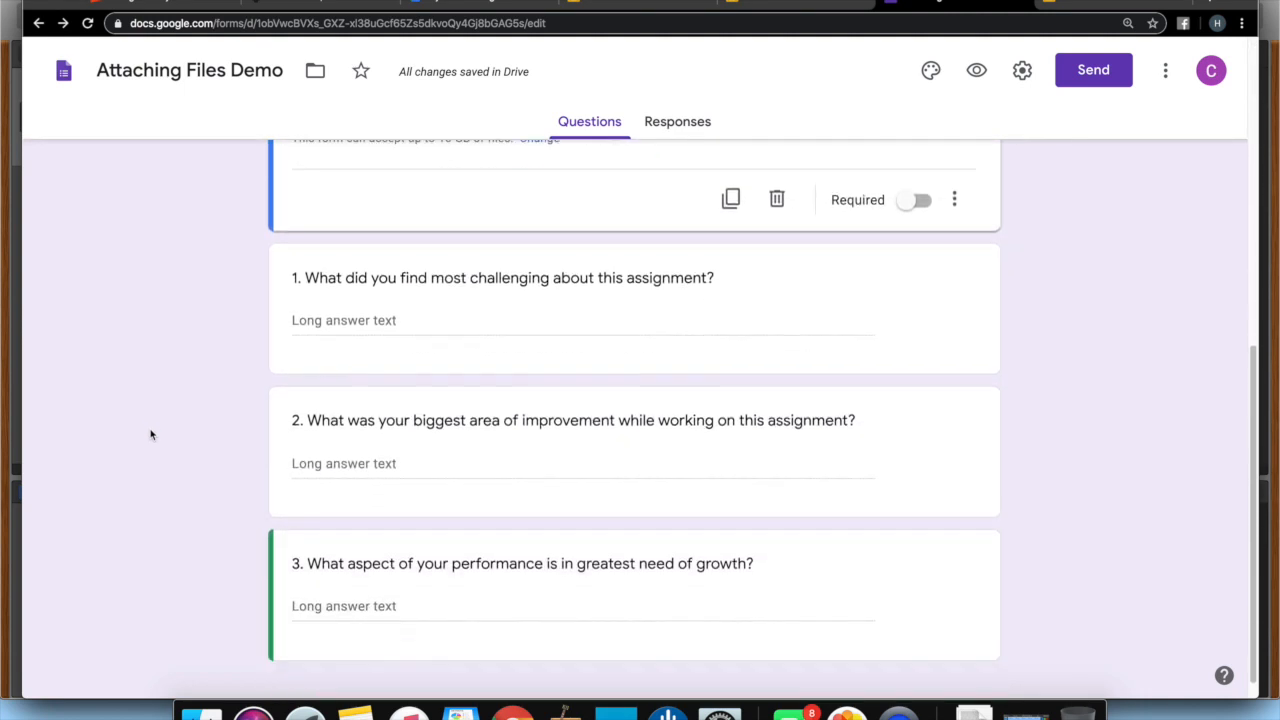
scroll(151, 434, "up", 5)
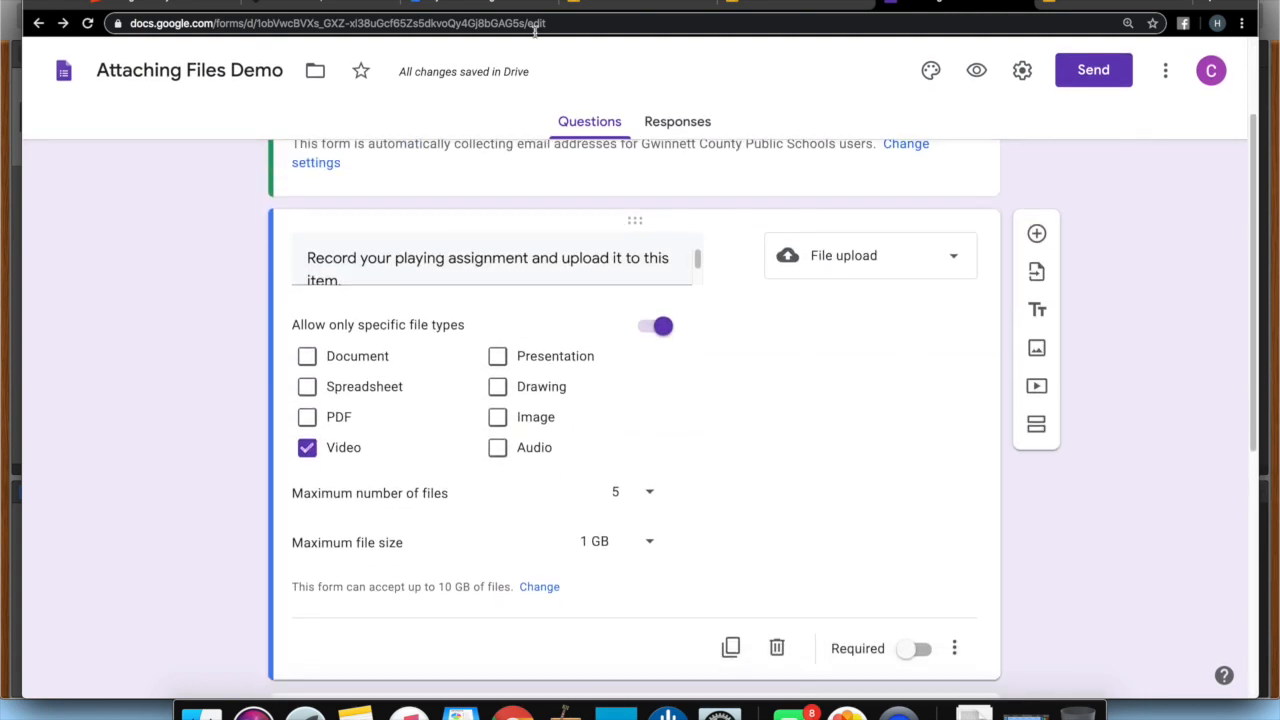
Switch back to Google Classroom and expand Performance Assessment #1 in the classwork list to see its instructions.
left_click(804, 6)
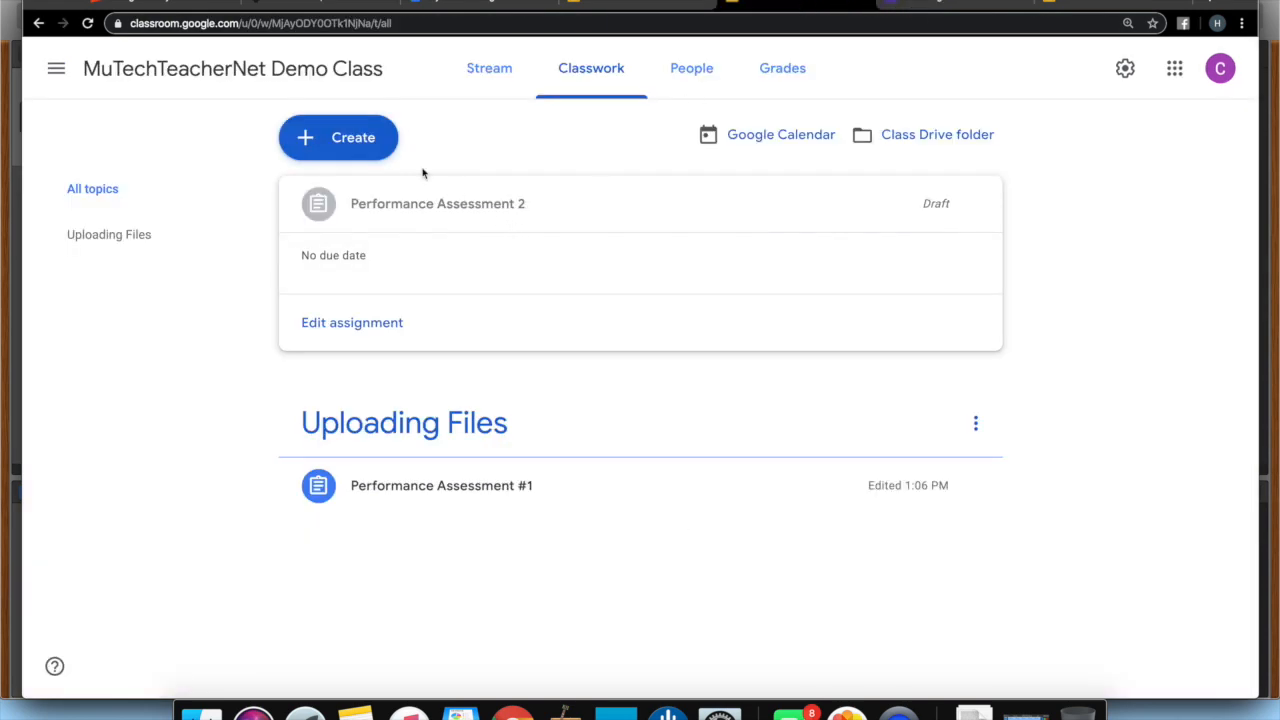
left_click(433, 490)
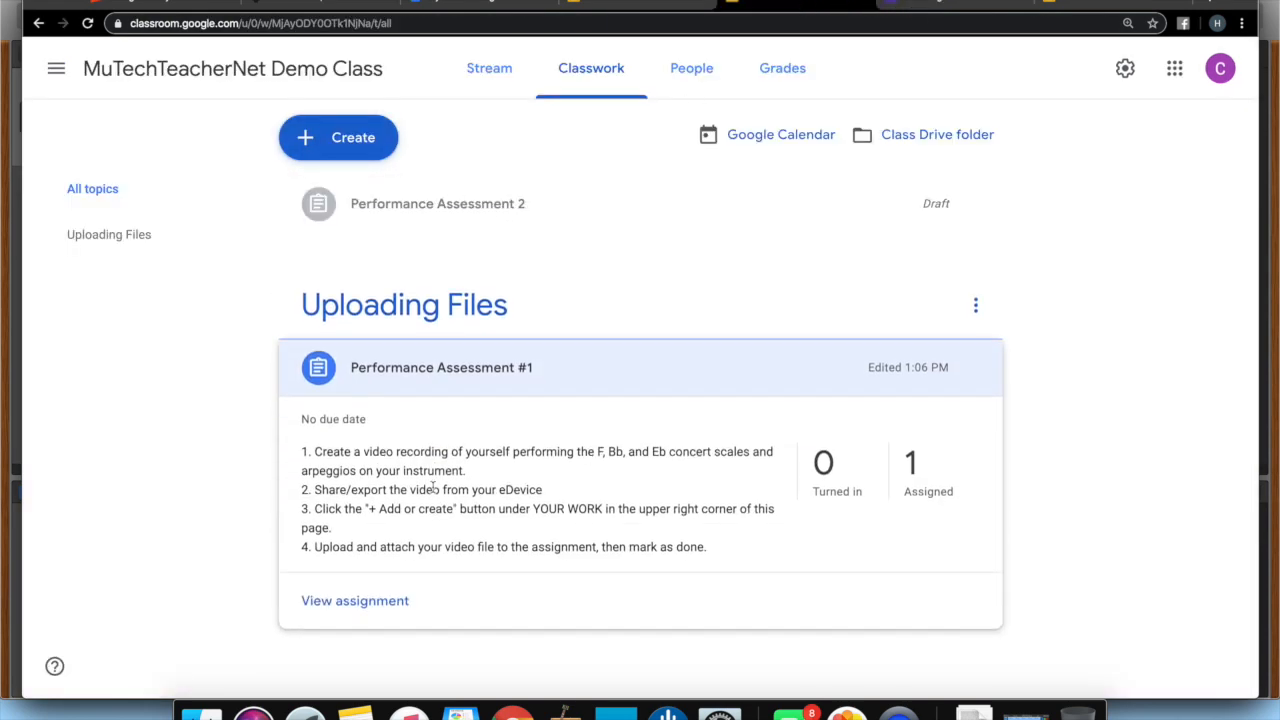